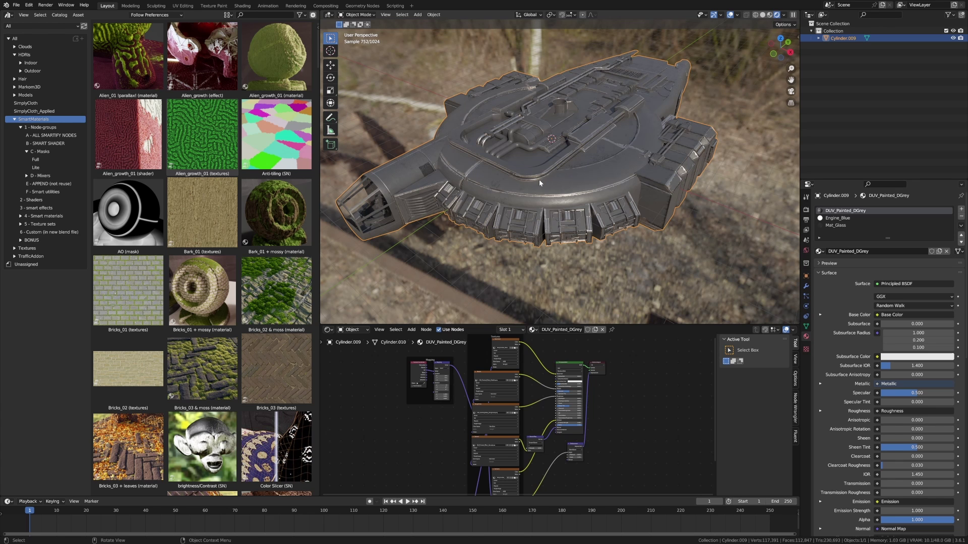
# Unlink the DUV_Painted_DGrey material from the ship's first slot and create a new material named Create
pyautogui.moveTo(539, 179)
pyautogui.mouseDown(button='middle')
pyautogui.moveTo(523, 177)
pyautogui.moveTo(534, 176)
pyautogui.mouseUp(button='middle')
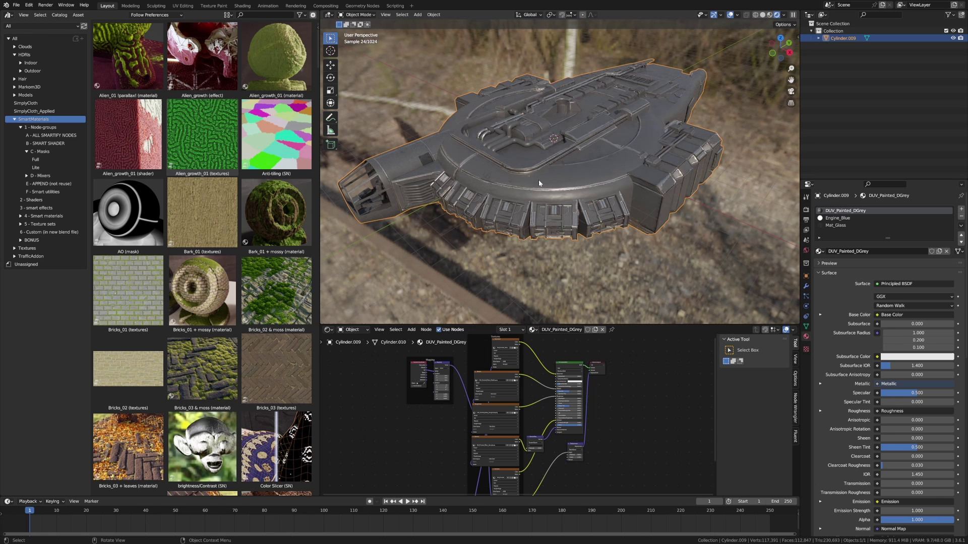
pyautogui.click(947, 252)
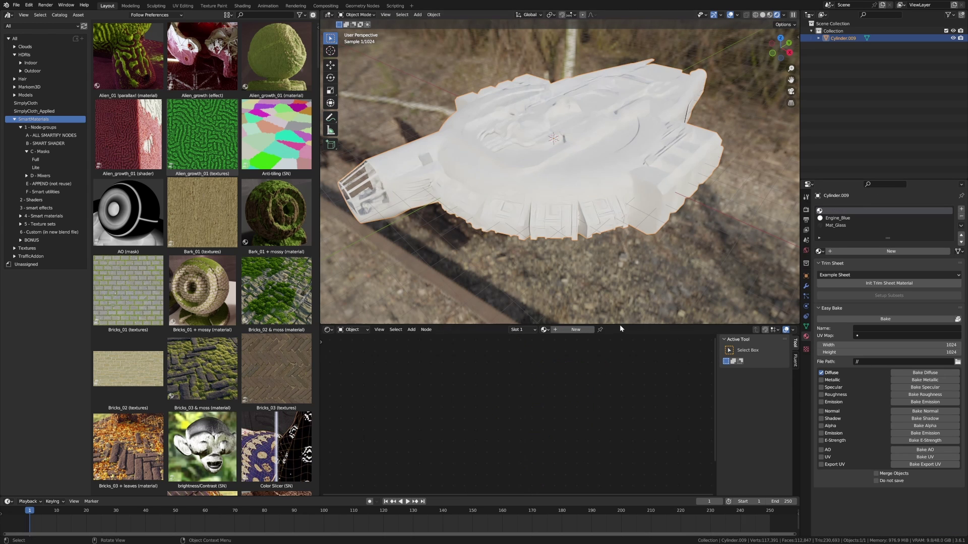
pyautogui.click(846, 251)
pyautogui.click(847, 251)
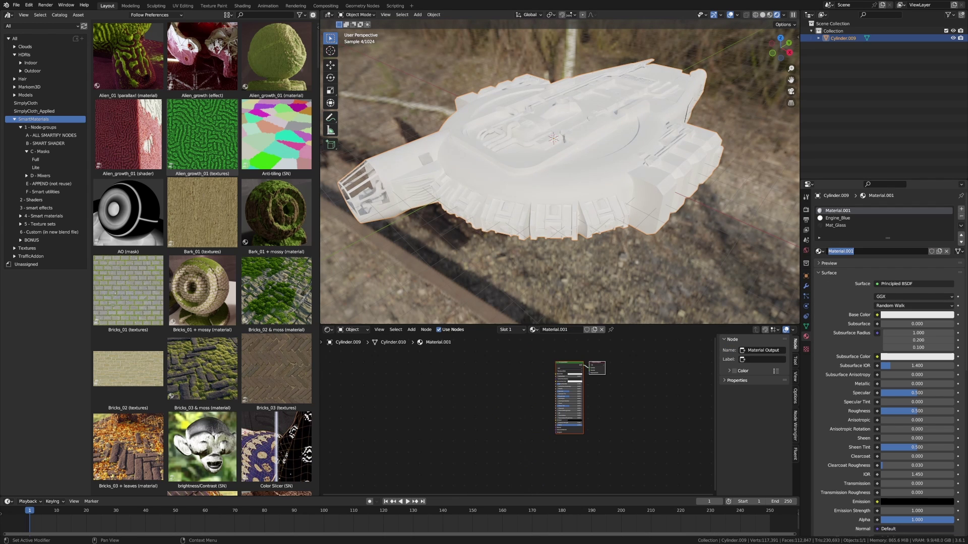
pyautogui.write('Create')
pyautogui.press('Return')
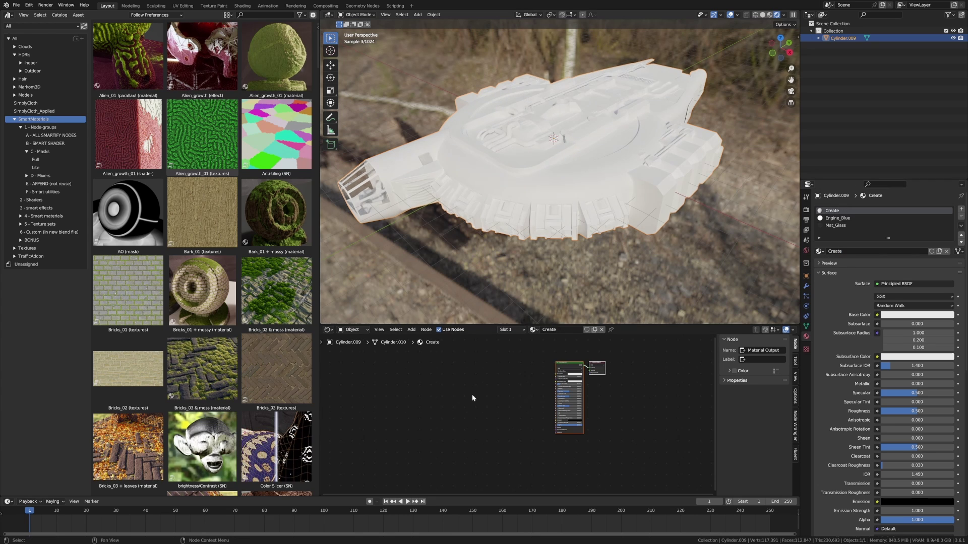
# Add a Mix Color node and connect its Result to the Principled BSDF's Base Color, spacing the nodes apart
pyautogui.scroll(3, 569, 377)
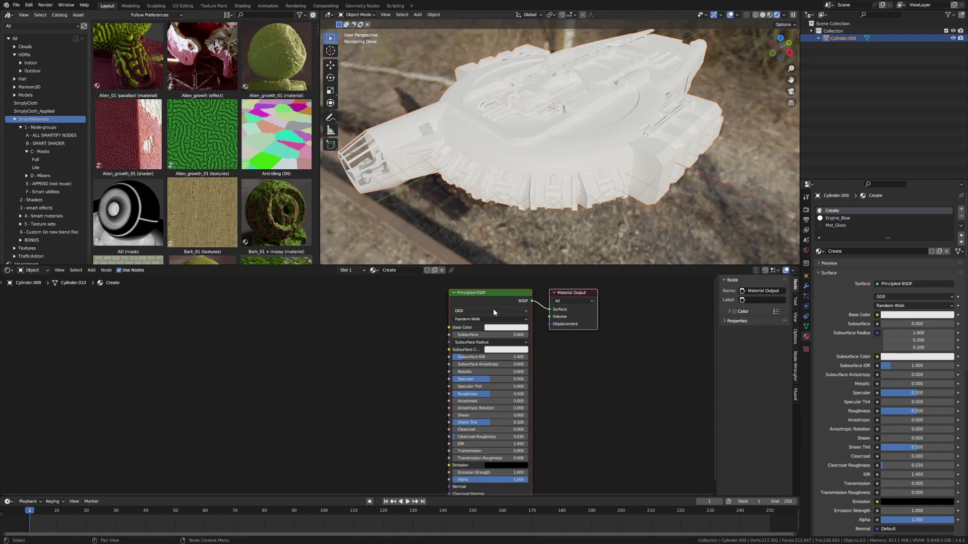
pyautogui.scroll(-1, 494, 307)
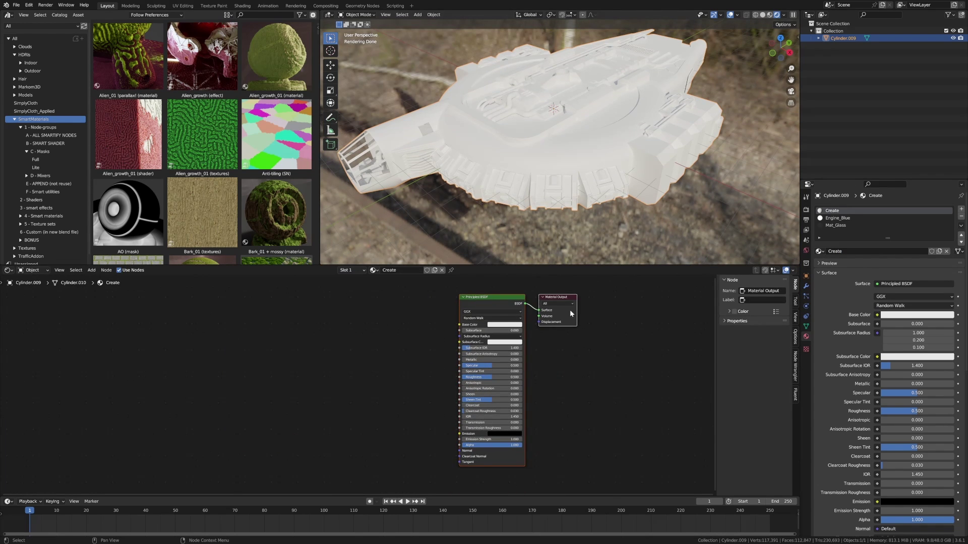
pyautogui.moveTo(501, 303); pyautogui.dragTo(420, 304)
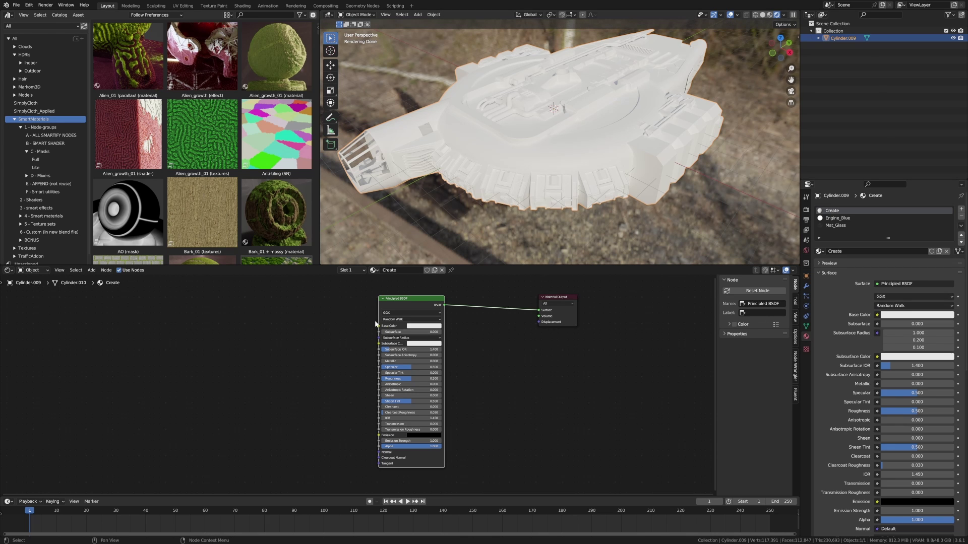
pyautogui.hotkey('shift', 'a')
pyautogui.write('s')
pyautogui.write('mix')
pyautogui.press('Down')
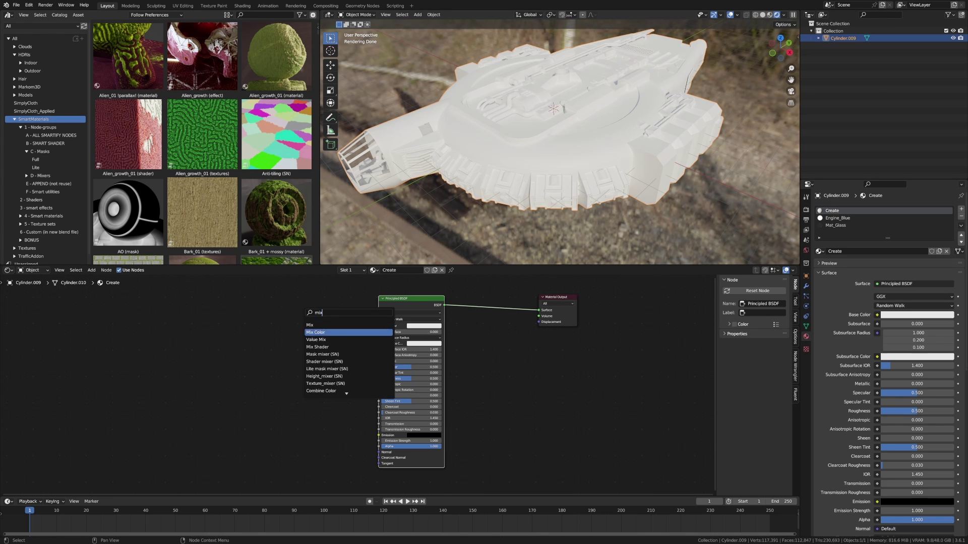
pyautogui.press('Return')
pyautogui.click(322, 318)
pyautogui.moveTo(335, 315); pyautogui.dragTo(375, 328)
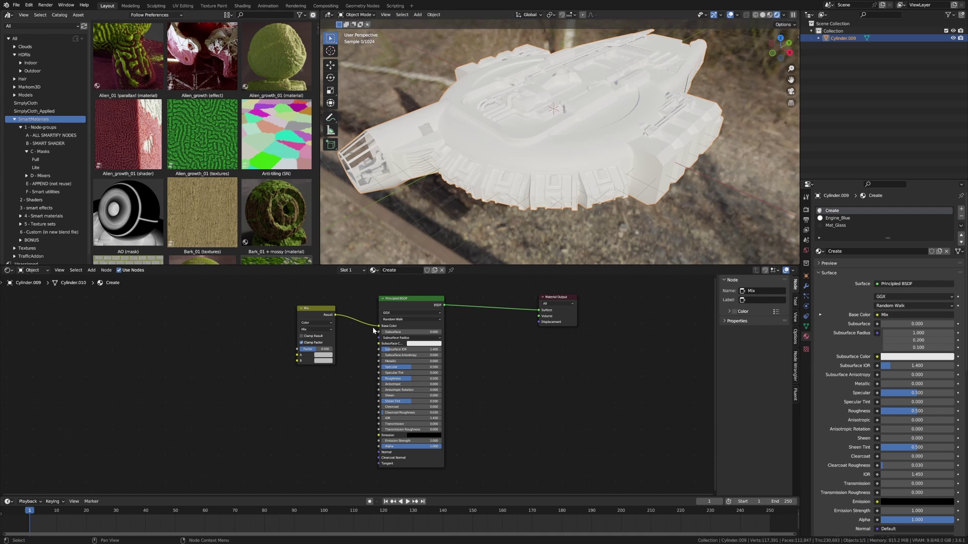
pyautogui.moveTo(317, 307); pyautogui.dragTo(267, 313)
# Darken the Mix node's colour A to a grey with a value of about 0.101 and copy its hex code
pyautogui.moveTo(267, 331); pyautogui.dragTo(283, 334, button='middle')
pyautogui.scroll(2, 282, 334)
pyautogui.click(290, 368)
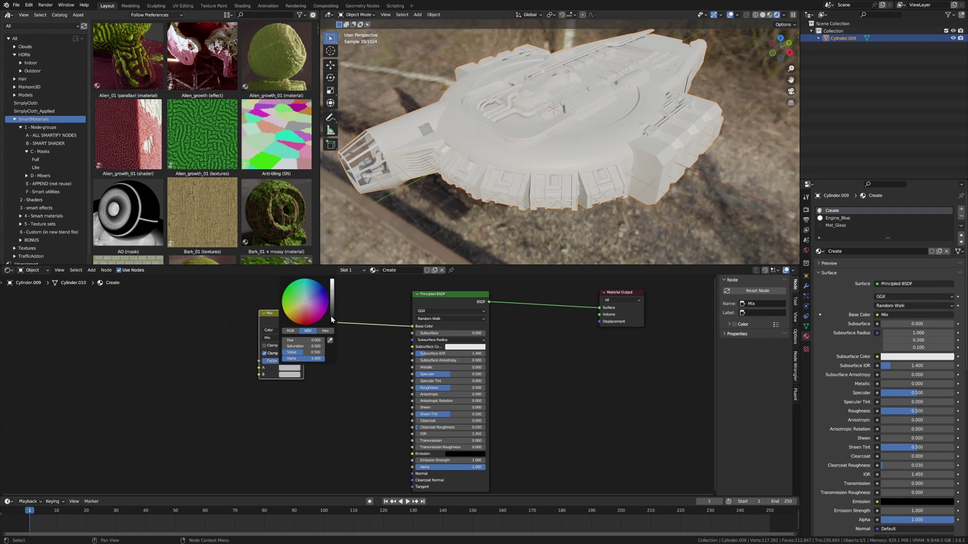
pyautogui.moveTo(332, 319); pyautogui.dragTo(332, 308)
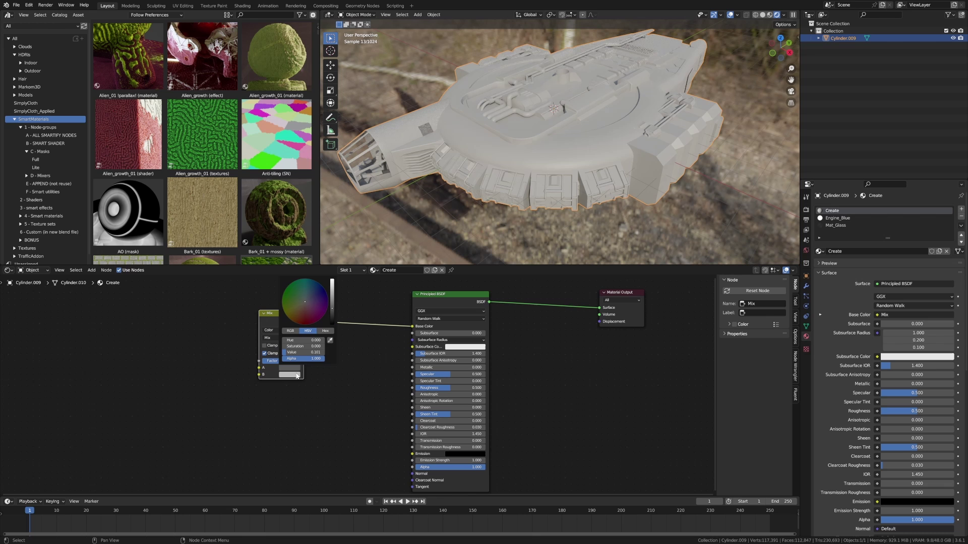
pyautogui.click(325, 331)
pyautogui.click(308, 341)
pyautogui.press('Return')
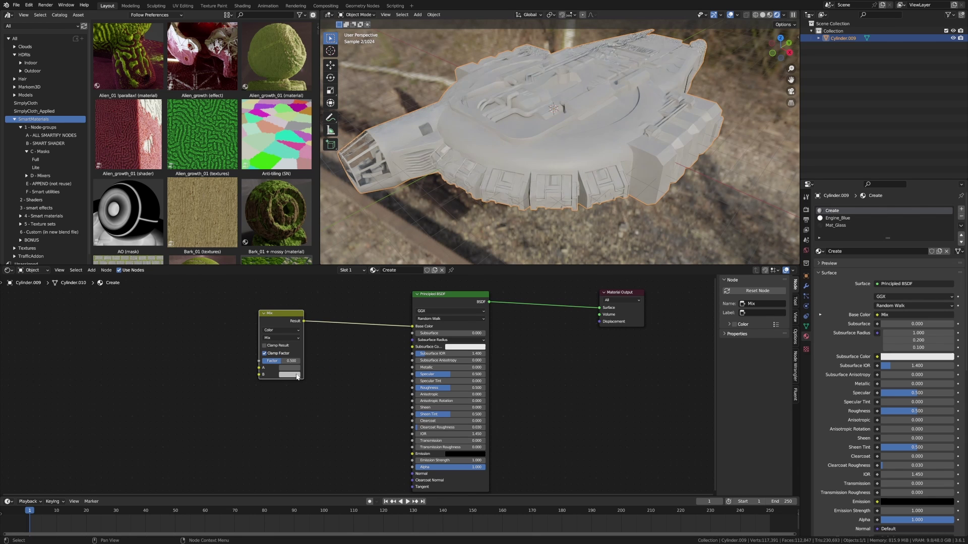
# Set the Mix node's colour B to hex 5A5A5A and fine-tune its brightness
pyautogui.click(296, 375)
pyautogui.click(305, 347)
pyautogui.write('5A5A5A')
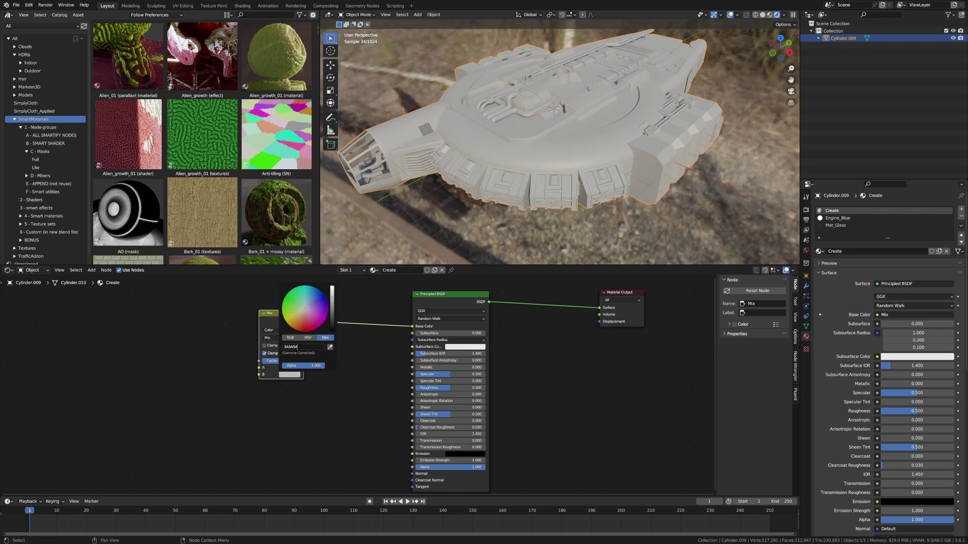
pyautogui.press('Return')
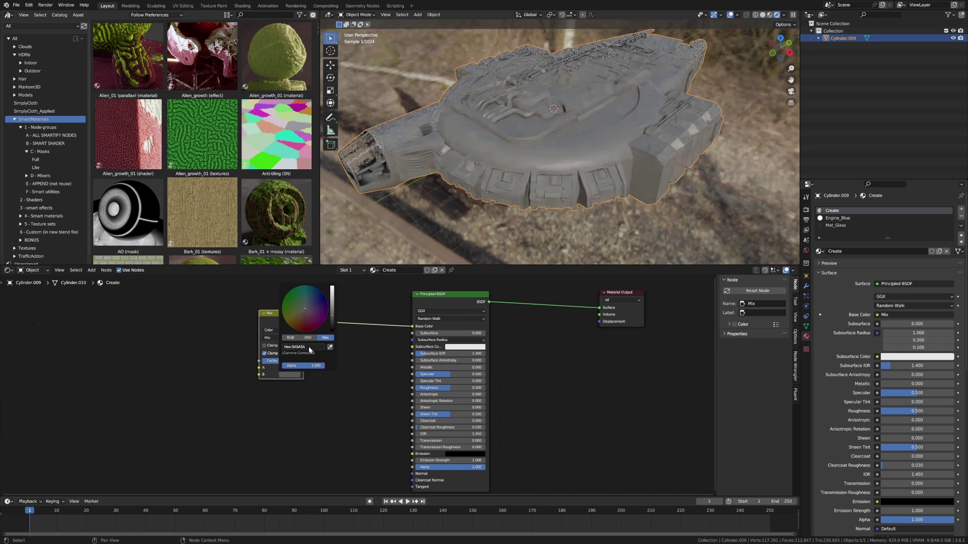
pyautogui.click(332, 318)
# Add a Noise Texture node with its scale at 20 and connect its Fac output to the Mix node's Factor
pyautogui.scroll(2, 111, 314)
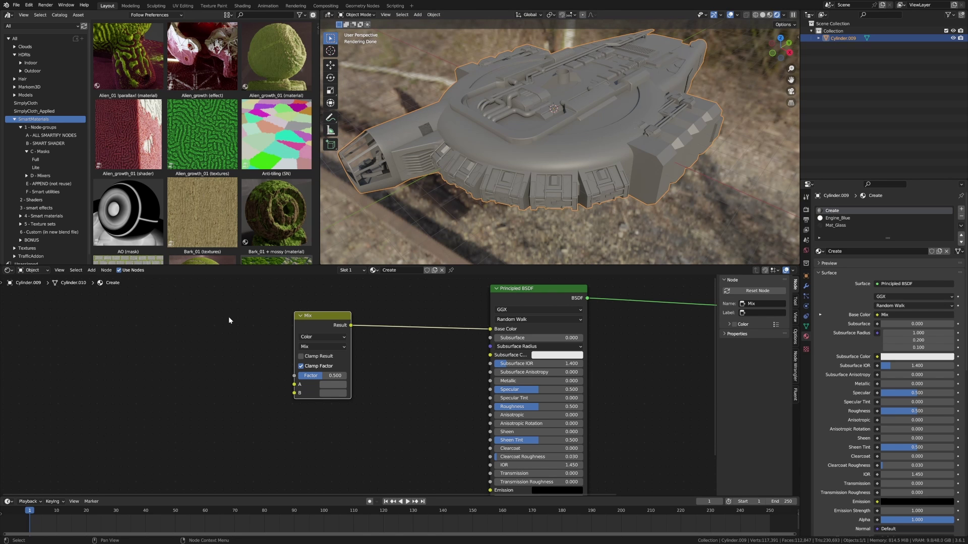
pyautogui.hotkey('shift', 'a')
pyautogui.write('noise')
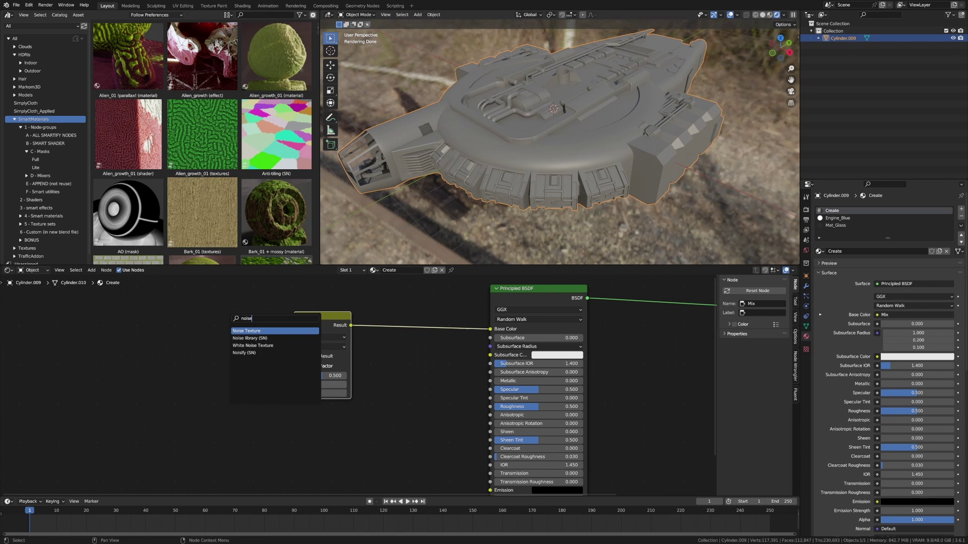
pyautogui.press('Return')
pyautogui.click(206, 330)
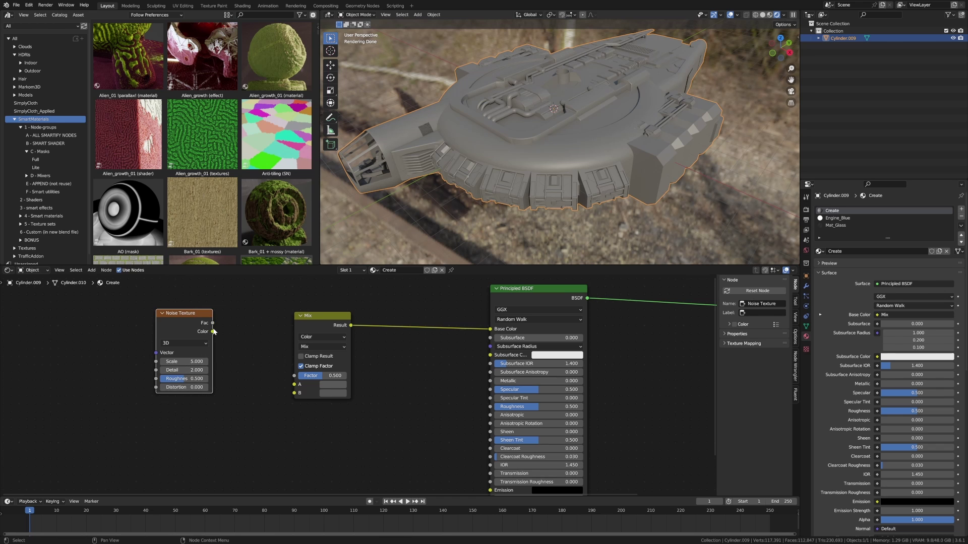
pyautogui.moveTo(213, 329); pyautogui.dragTo(297, 378)
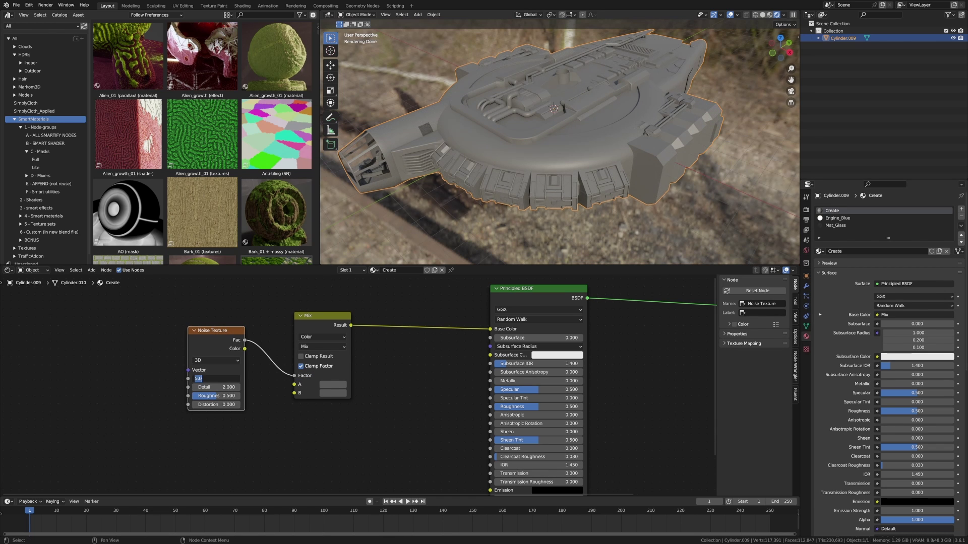
pyautogui.write('20')
pyautogui.press('Return')
# Insert a Color Ramp between the Noise Texture and the Mix node, with its black stop at position 0.462
pyautogui.hotkey('shift', 'a')
pyautogui.click(340, 356)
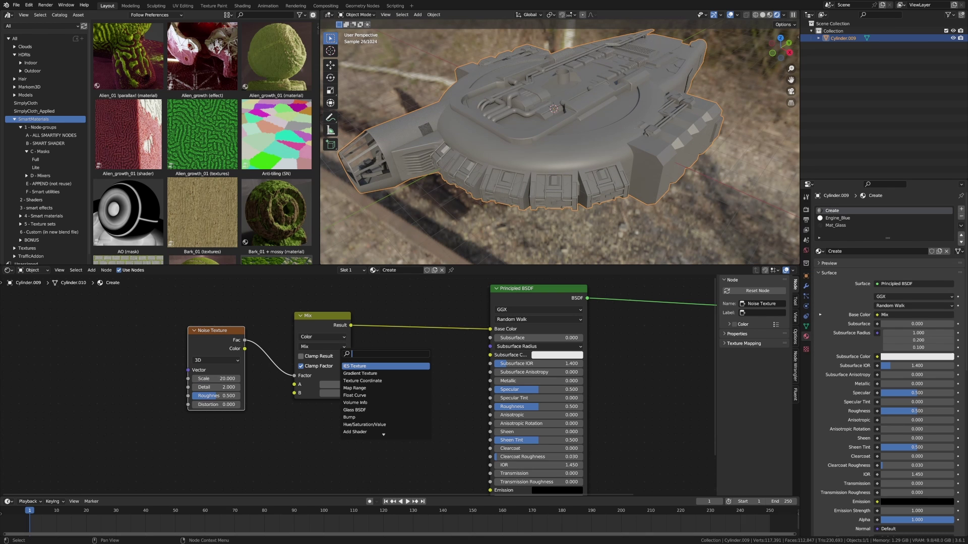
pyautogui.write('col')
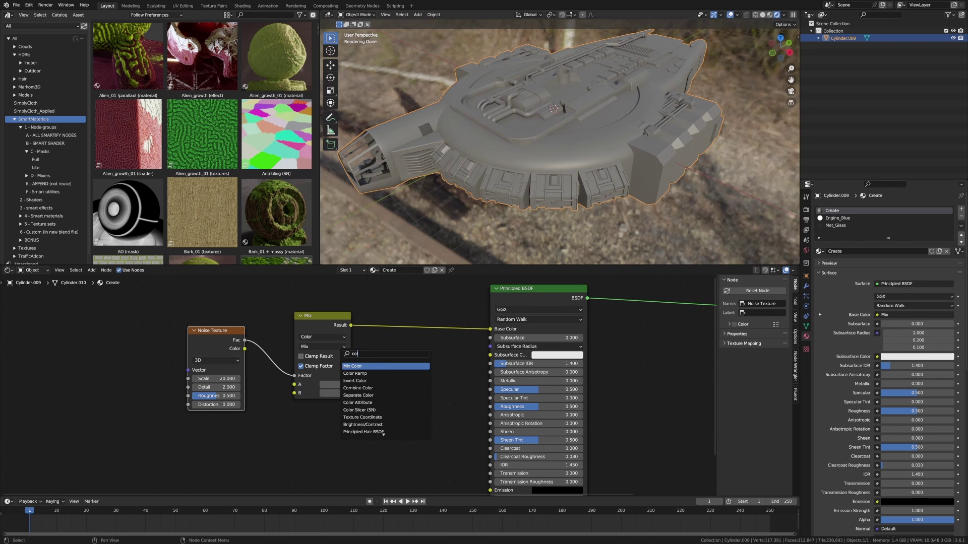
pyautogui.click(356, 374)
pyautogui.click(325, 353)
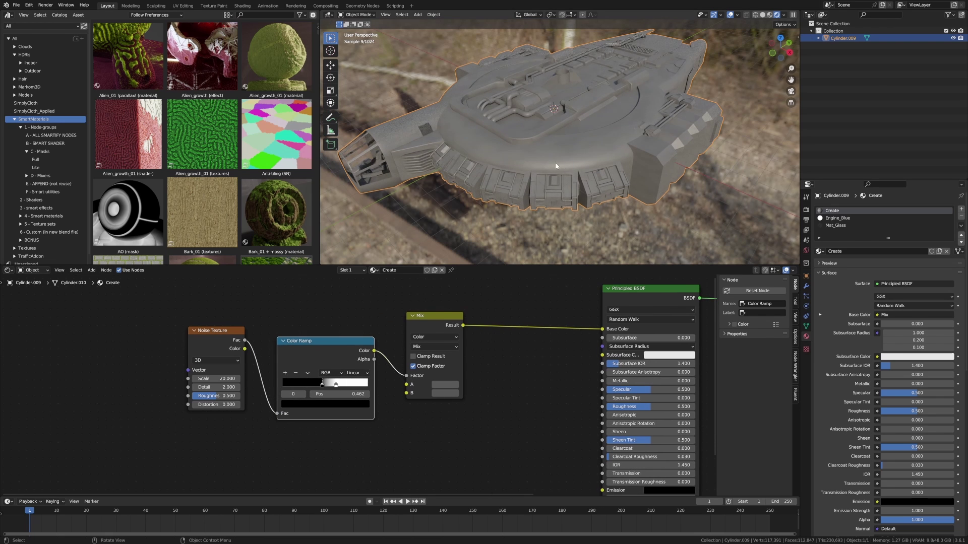
# Check the noise pattern on the hull up close and adjust the Mix node's colour A
pyautogui.scroll(4, 555, 169)
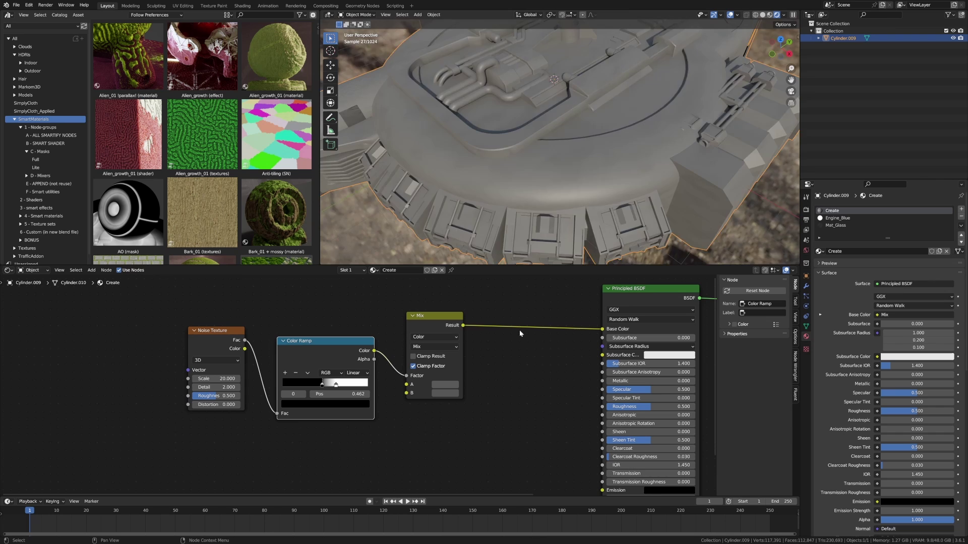
pyautogui.moveTo(630, 235); pyautogui.dragTo(714, 132, button='middle')
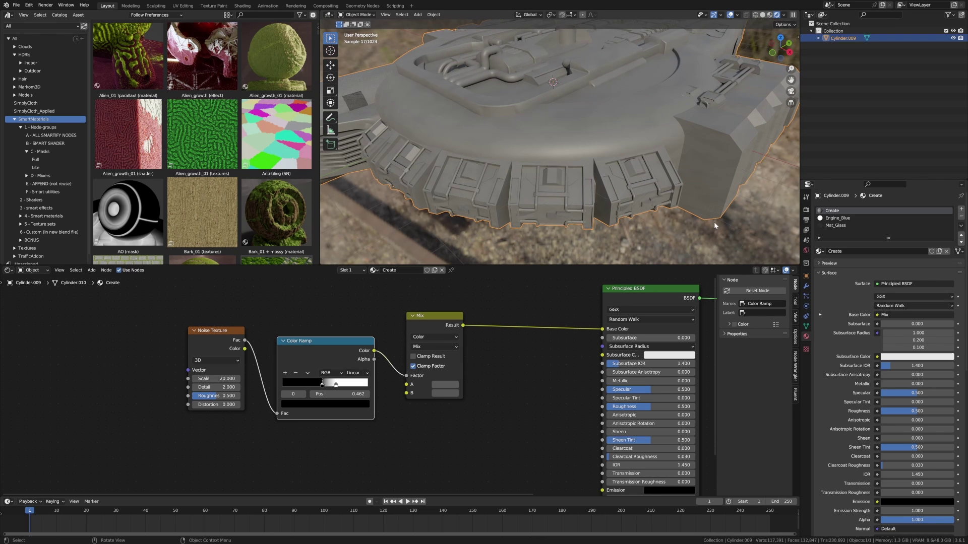
pyautogui.click(445, 385)
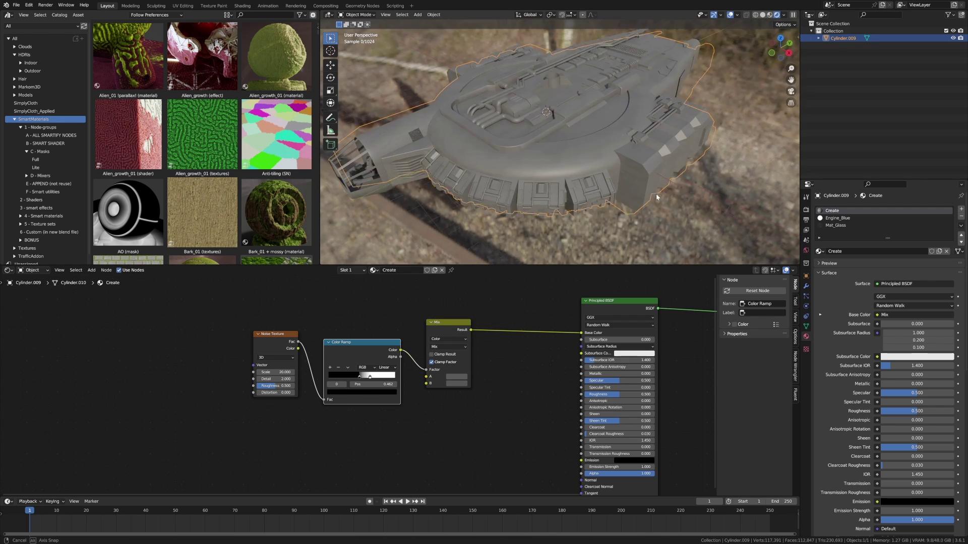
# Set the Principled BSDF's Specular to 0.080 and its Roughness to 0.766
pyautogui.moveTo(655, 193); pyautogui.dragTo(650, 169, button='middle')
pyautogui.scroll(-2, 545, 346)
pyautogui.scroll(-1, 546, 346)
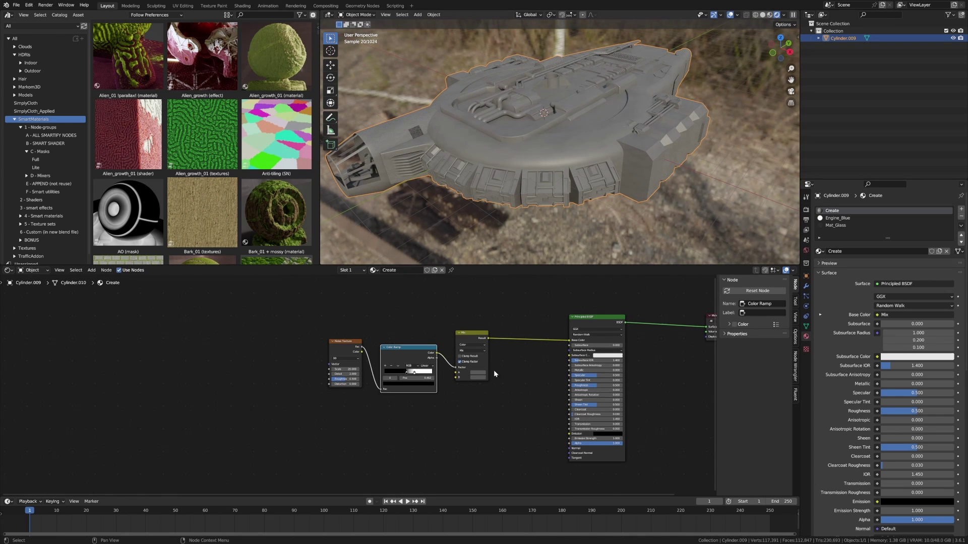
pyautogui.moveTo(594, 377)
pyautogui.mouseDown()
pyautogui.moveTo(576, 376)
pyautogui.moveTo(611, 385)
pyautogui.mouseUp()
pyautogui.click(555, 372)
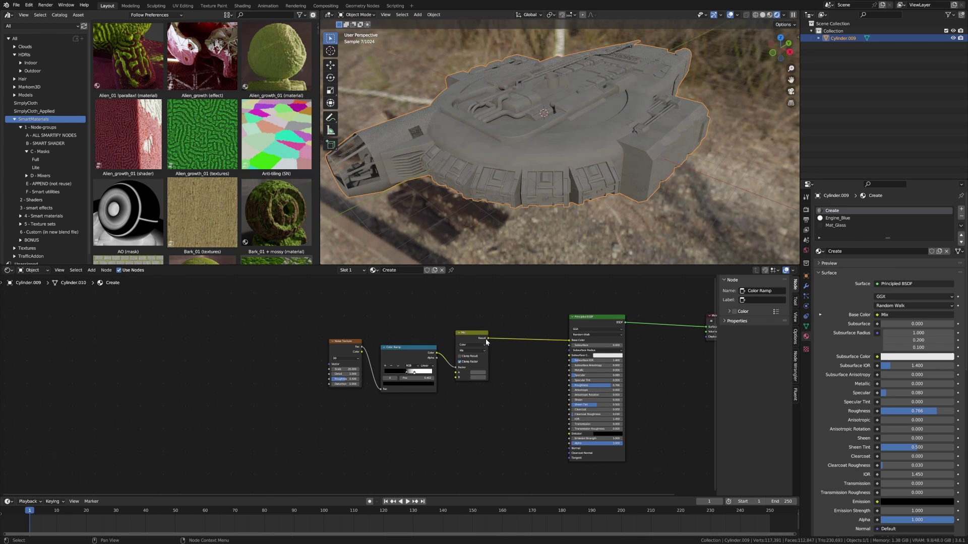
# Connect the Color Ramp's Color output to the Principled BSDF's Specular and insert a Math node into that link
pyautogui.scroll(5, 508, 360)
pyautogui.moveTo(507, 360); pyautogui.dragTo(464, 356, button='middle')
pyautogui.moveTo(361, 347); pyautogui.dragTo(497, 372)
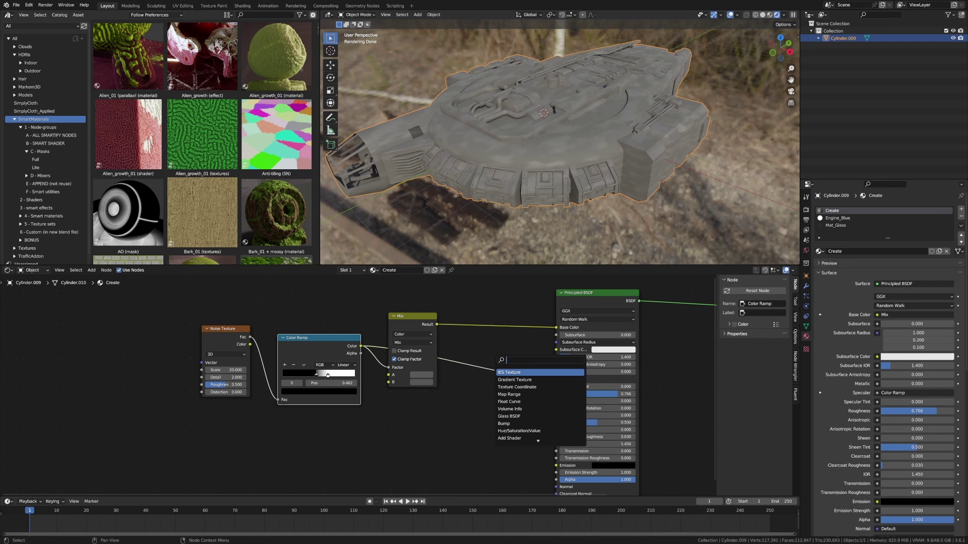
pyautogui.write('mi')
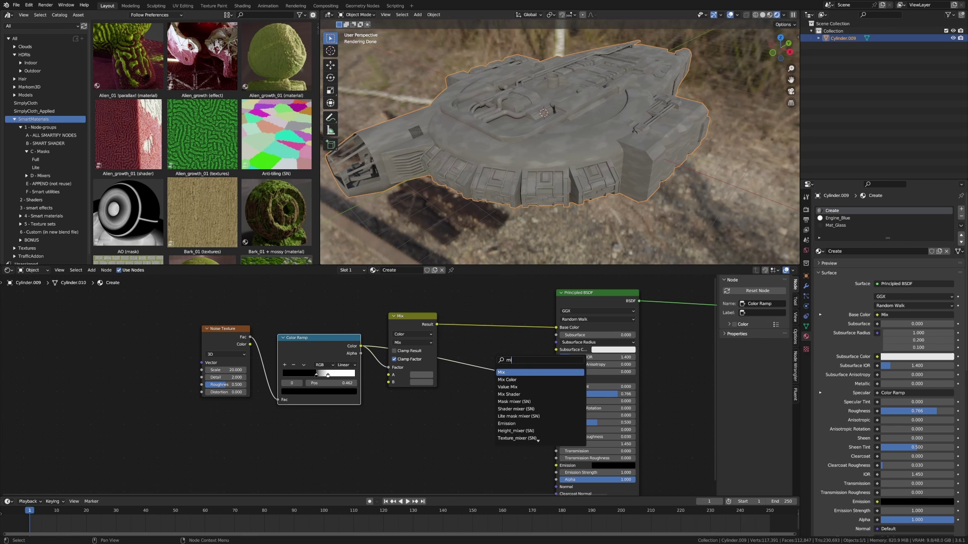
pyautogui.press('BackSpace')
pyautogui.write('ath')
pyautogui.press('Return')
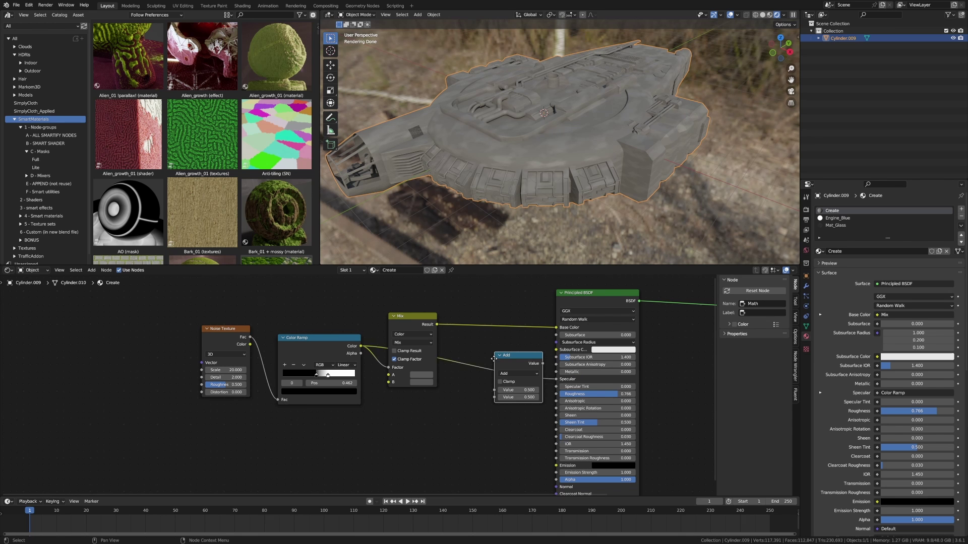
pyautogui.click(496, 367)
# Switch the Math node to Divide with a second value of 2 and inspect the hull's reflections
pyautogui.click(505, 373)
pyautogui.click(505, 400)
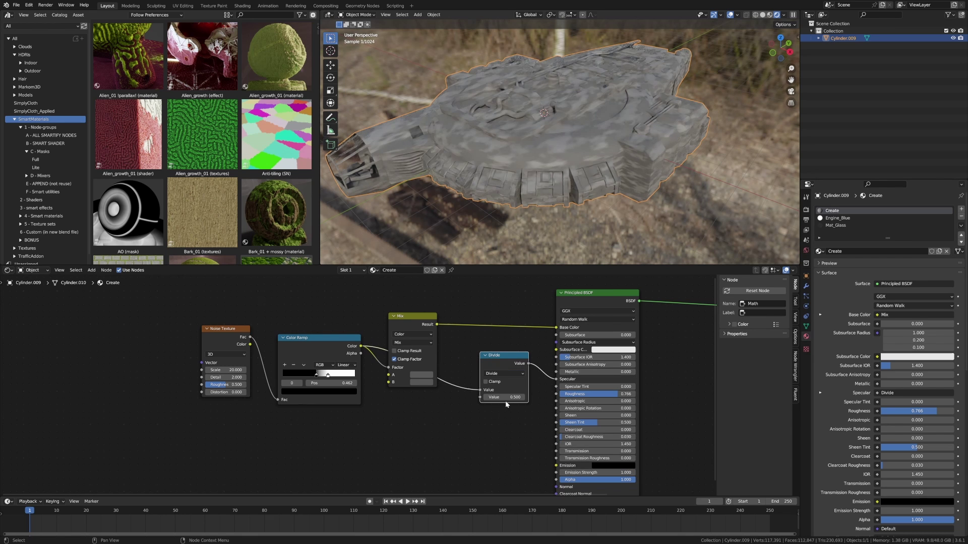
pyautogui.moveTo(505, 397); pyautogui.dragTo(509, 397)
pyautogui.scroll(3, 580, 175)
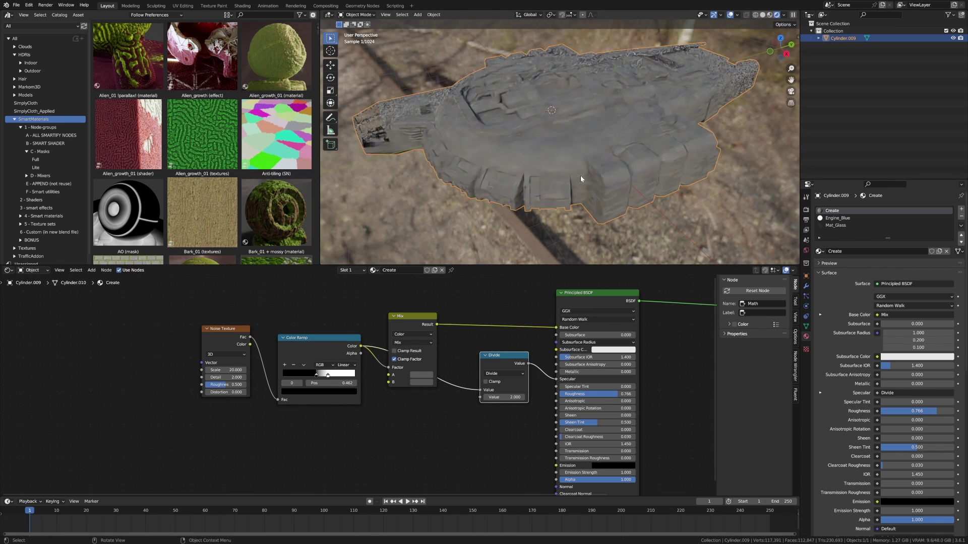
pyautogui.moveTo(580, 175); pyautogui.dragTo(604, 124, button='middle')
pyautogui.moveTo(531, 142); pyautogui.dragTo(544, 140, button='middle')
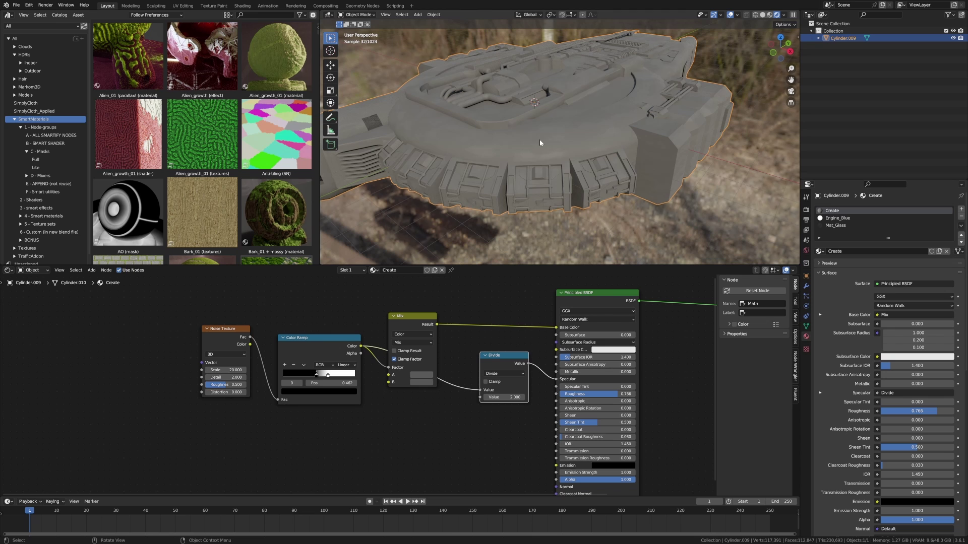
# Add the Edge (mask) node group from the Full masks asset category to the material and place it in free space
pyautogui.scroll(-3, 542, 331)
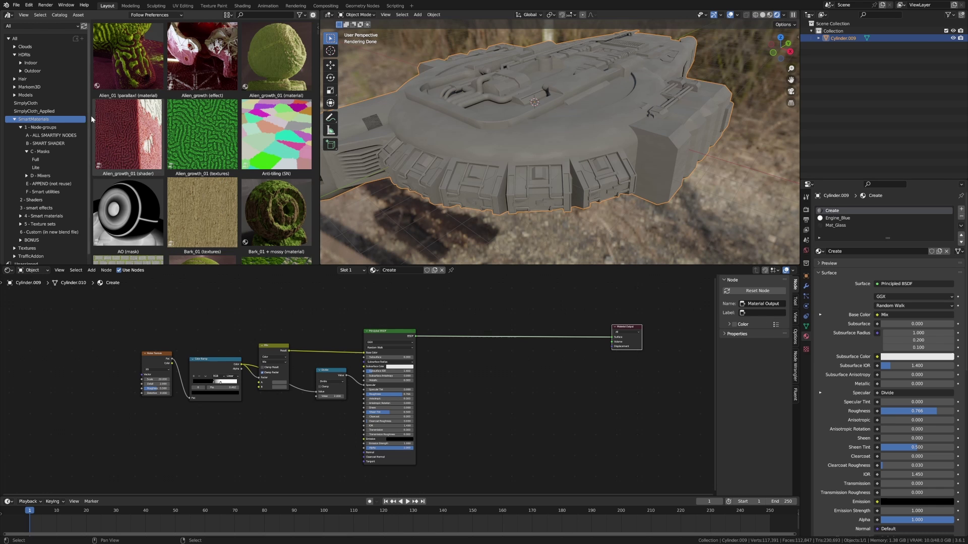
pyautogui.click(53, 159)
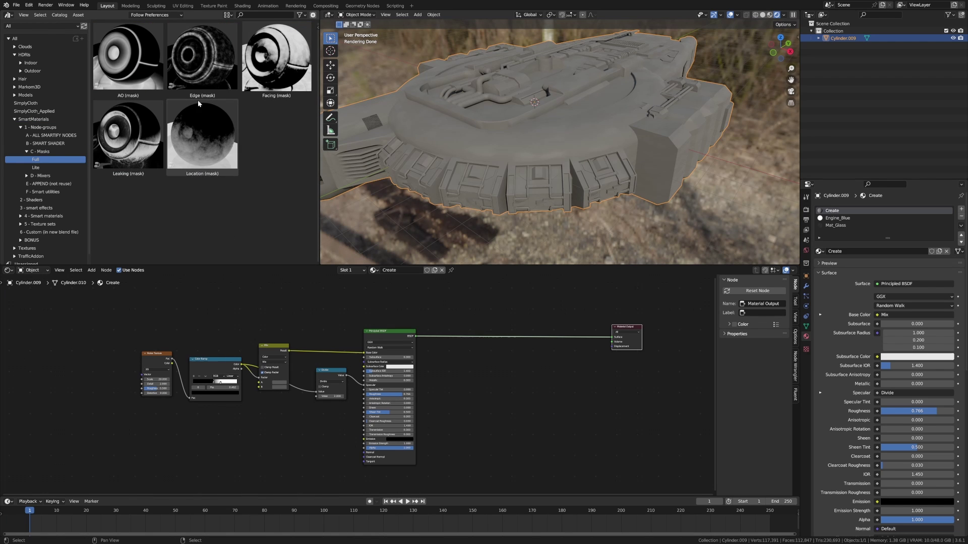
pyautogui.moveTo(211, 78); pyautogui.dragTo(443, 297)
pyautogui.moveTo(474, 298); pyautogui.dragTo(514, 350, button='middle')
pyautogui.moveTo(496, 343); pyautogui.dragTo(441, 275)
pyautogui.moveTo(452, 355); pyautogui.dragTo(506, 356)
pyautogui.press('KP_Decimal')
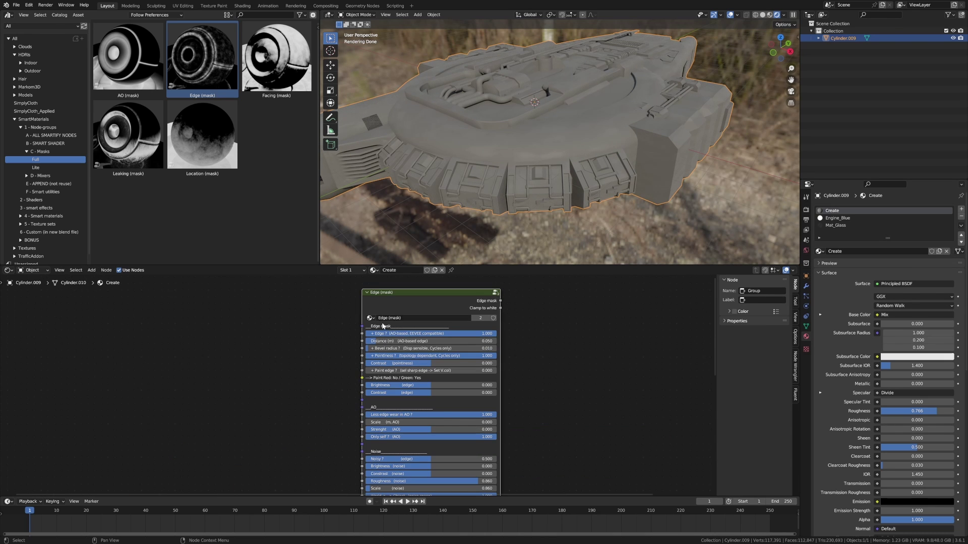
# In the Edge (mask) node's AO section, set Less edge wear in AO and Only self to 0.000 and Strength to -0.939
pyautogui.keyDown('shift'); pyautogui.scroll(-3, 391, 374); pyautogui.keyUp('shift')
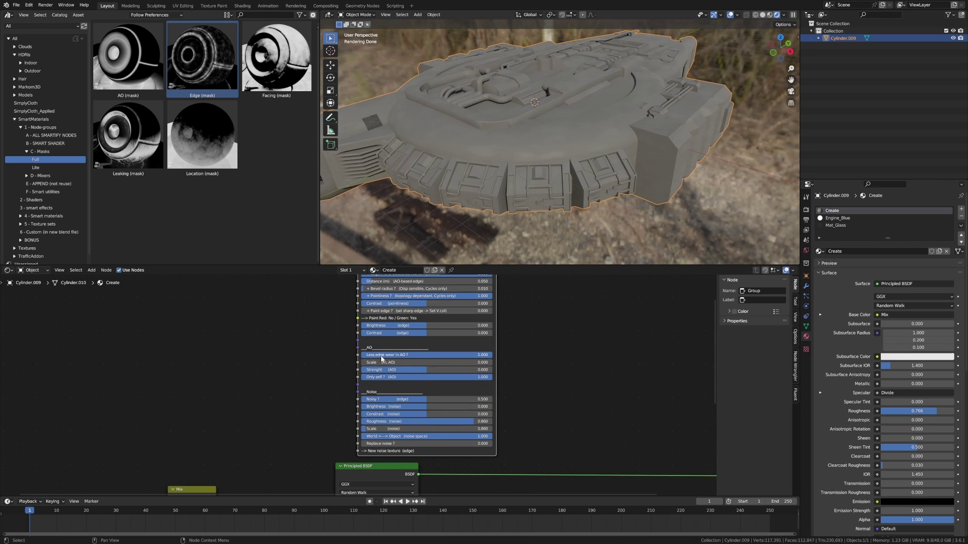
pyautogui.moveTo(442, 357); pyautogui.dragTo(318, 357)
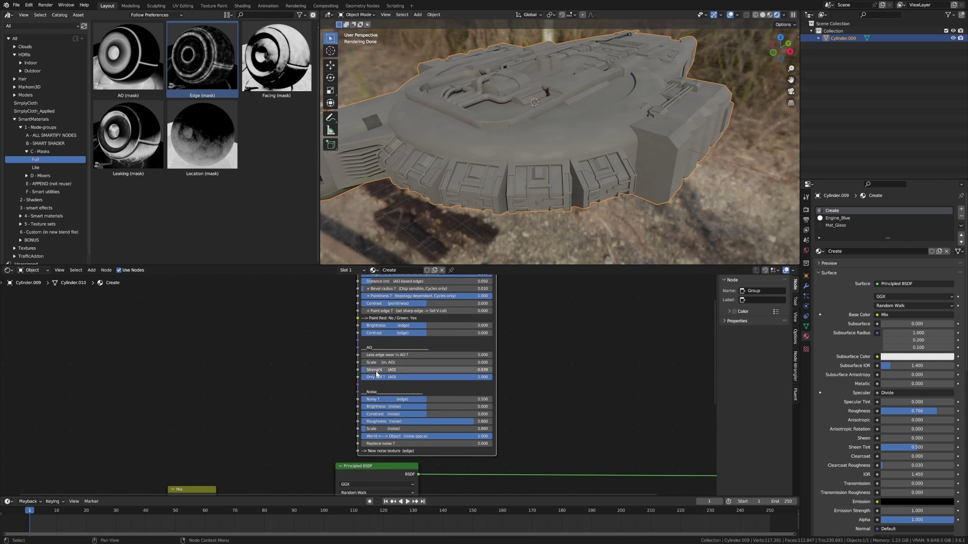
pyautogui.moveTo(383, 371); pyautogui.dragTo(322, 371)
pyautogui.moveTo(393, 377); pyautogui.dragTo(267, 377)
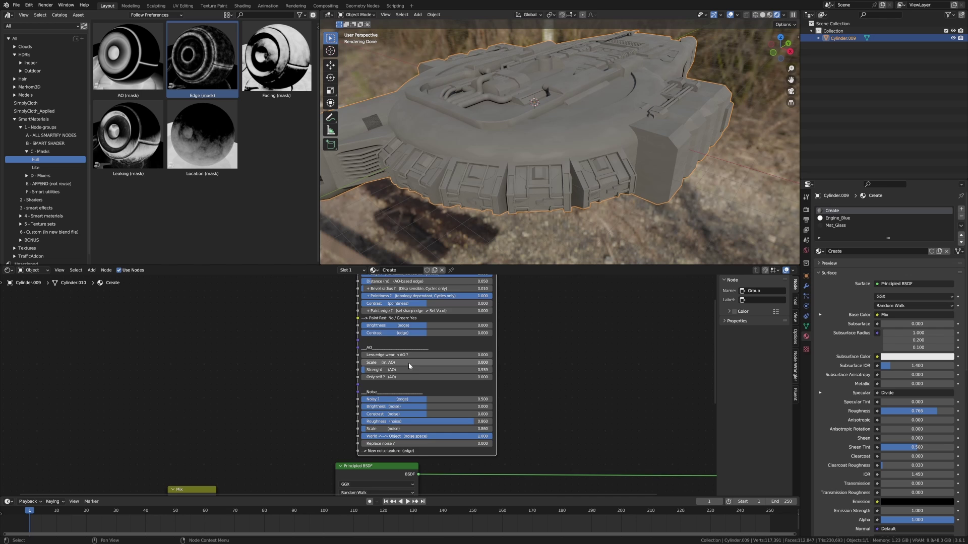
pyautogui.scroll(-2, 438, 363)
pyautogui.moveTo(468, 368); pyautogui.dragTo(427, 381, button='middle')
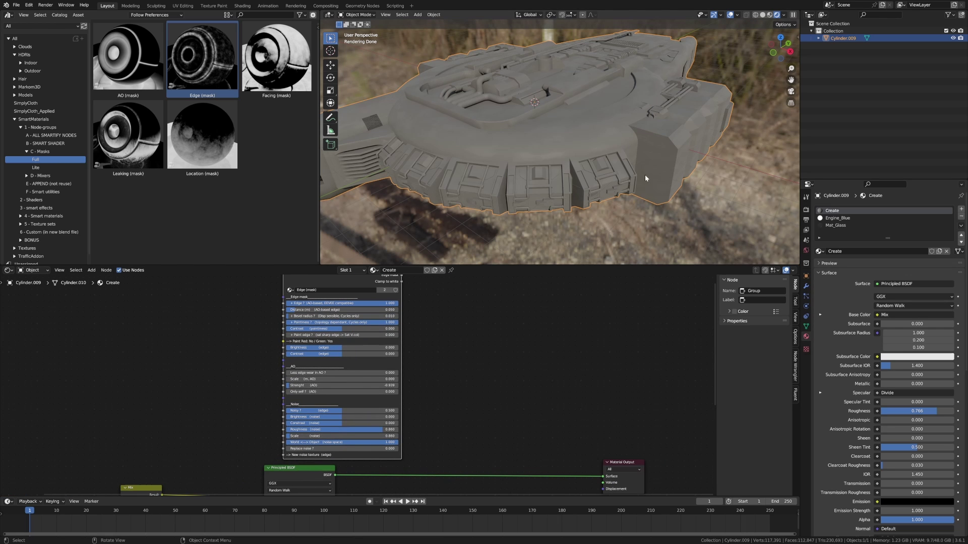
# Duplicate the Principled BSDF node and place the copy in free space below the Material Output
pyautogui.keyDown('shift'); pyautogui.moveTo(645, 174); pyautogui.dragTo(597, 169, button='middle'); pyautogui.keyUp('shift')
pyautogui.scroll(3, 597, 169)
pyautogui.hotkey('shift', 'd')
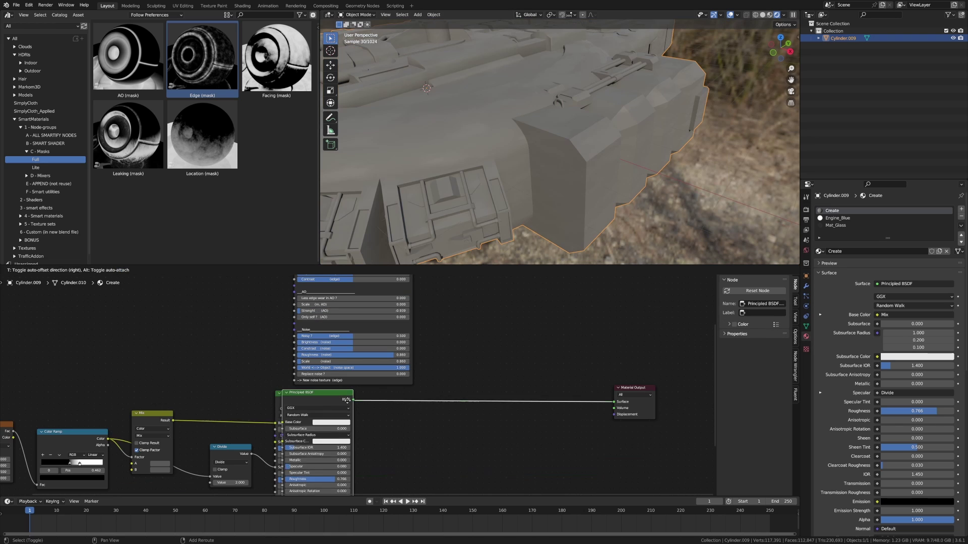
pyautogui.click(526, 443)
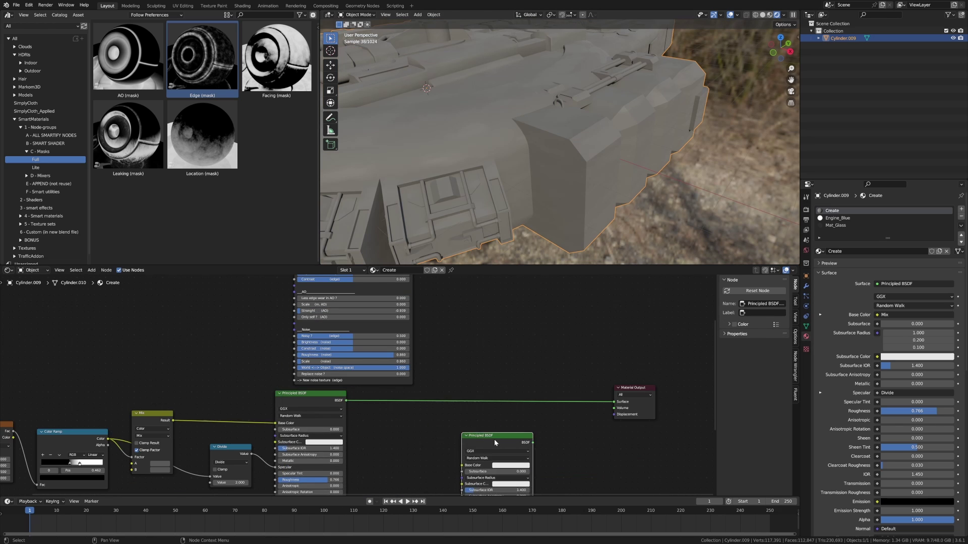
# Set the duplicated Principled BSDF's Metallic to 1.000, Specular to 0.000 and Roughness to 0.497
pyautogui.moveTo(505, 466); pyautogui.dragTo(442, 431, button='middle')
pyautogui.scroll(4, 443, 432)
pyautogui.moveTo(421, 474); pyautogui.dragTo(432, 412, button='middle')
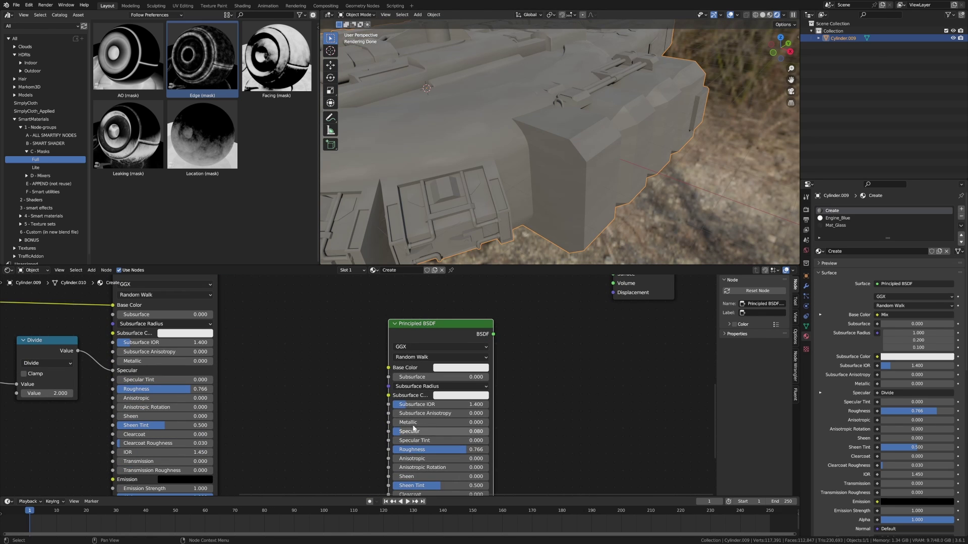
pyautogui.moveTo(415, 424); pyautogui.dragTo(488, 424)
pyautogui.moveTo(434, 449); pyautogui.dragTo(415, 433)
pyautogui.moveTo(425, 409); pyautogui.dragTo(402, 441, button='middle')
# Connect the metallic Principled BSDF to the Material Output's Surface and move the node closer to the original shader
pyautogui.moveTo(469, 367); pyautogui.dragTo(589, 306)
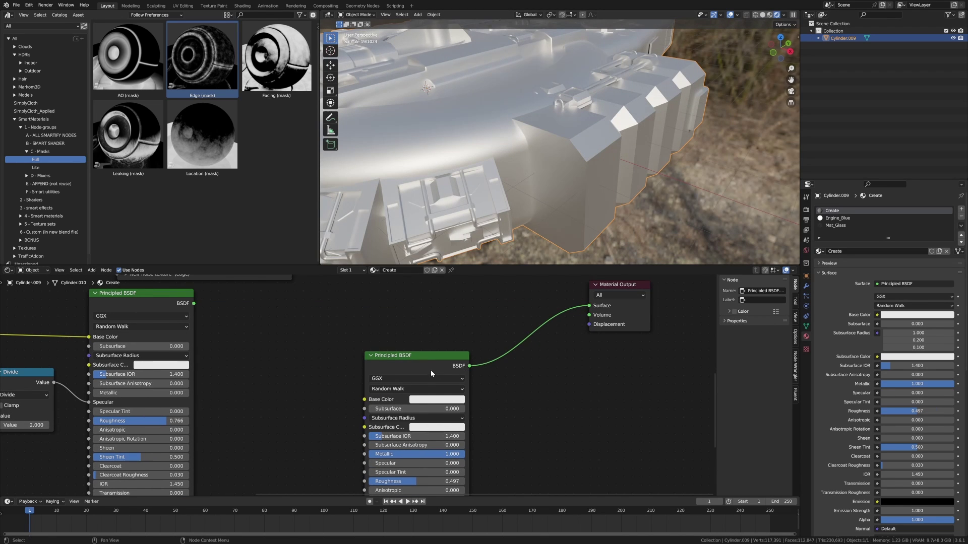
pyautogui.moveTo(424, 366); pyautogui.dragTo(301, 341)
pyautogui.scroll(-2, 301, 341)
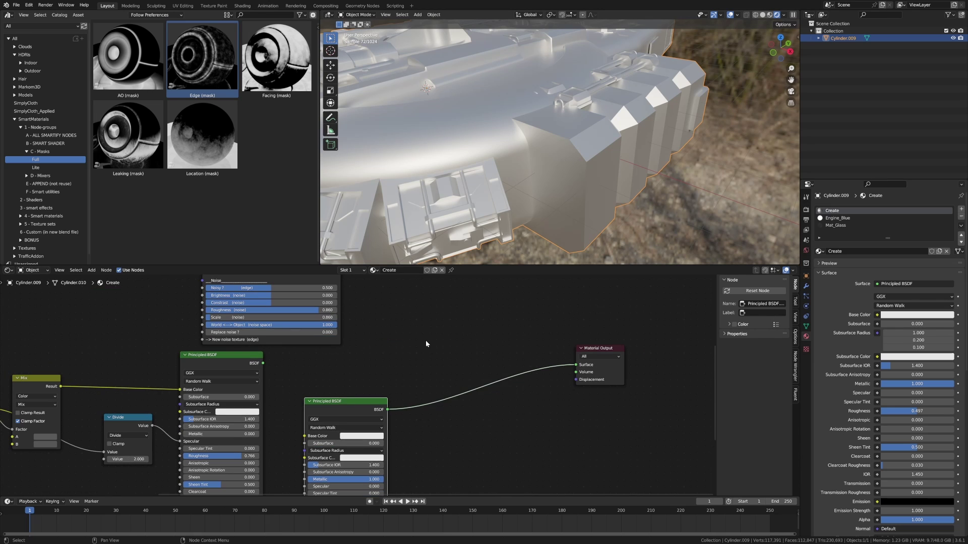
# Insert a Mix Shader node before the Material Output and connect the original Principled BSDF to its second Shader input
pyautogui.hotkey('shift', 'a')
pyautogui.write('mi')
pyautogui.press('Down')
pyautogui.press('Down')
pyautogui.press('Down')
pyautogui.press('Down')
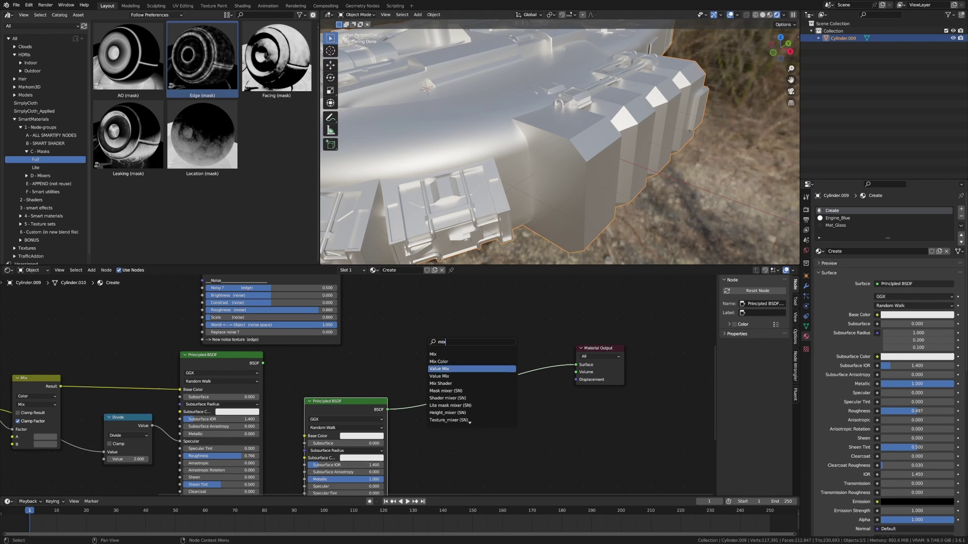
pyautogui.press('Return')
pyautogui.click(477, 350)
pyautogui.moveTo(263, 363); pyautogui.dragTo(480, 377)
pyautogui.moveTo(459, 331); pyautogui.dragTo(454, 367, button='middle')
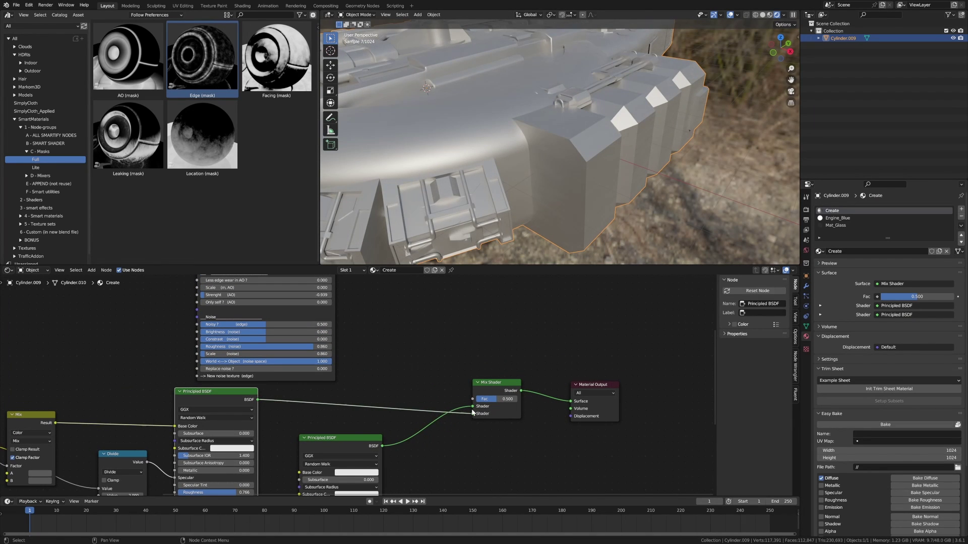
# Swap the Mix Shader's inputs so the original Principled BSDF feeds the first and the metallic one the second
pyautogui.moveTo(473, 406); pyautogui.dragTo(473, 413)
pyautogui.moveTo(257, 401); pyautogui.dragTo(394, 403)
pyautogui.moveTo(258, 400); pyautogui.dragTo(472, 406)
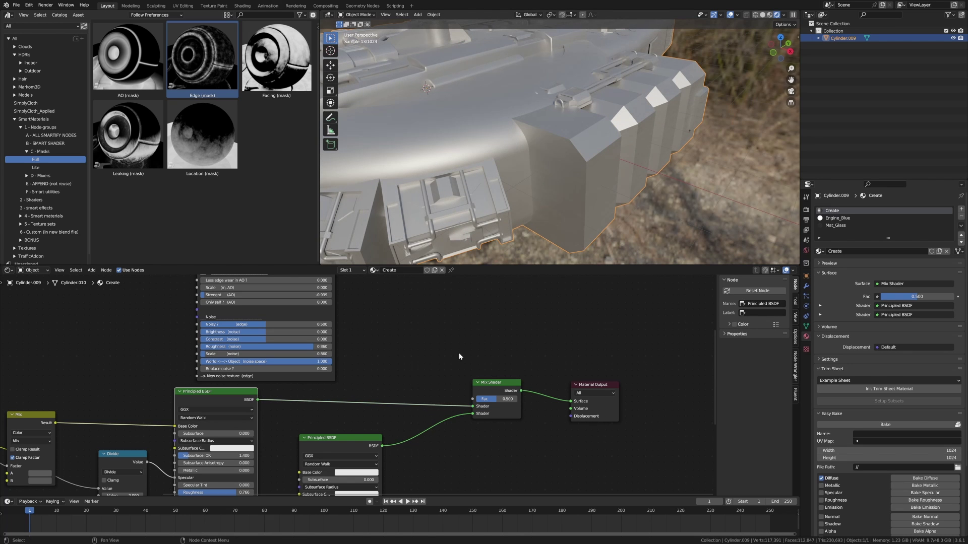
# Connect the Edge mask output of the Edge (mask) node to the Mix Shader's Fac
pyautogui.moveTo(458, 339); pyautogui.dragTo(429, 405, button='middle')
pyautogui.scroll(-5, 453, 380)
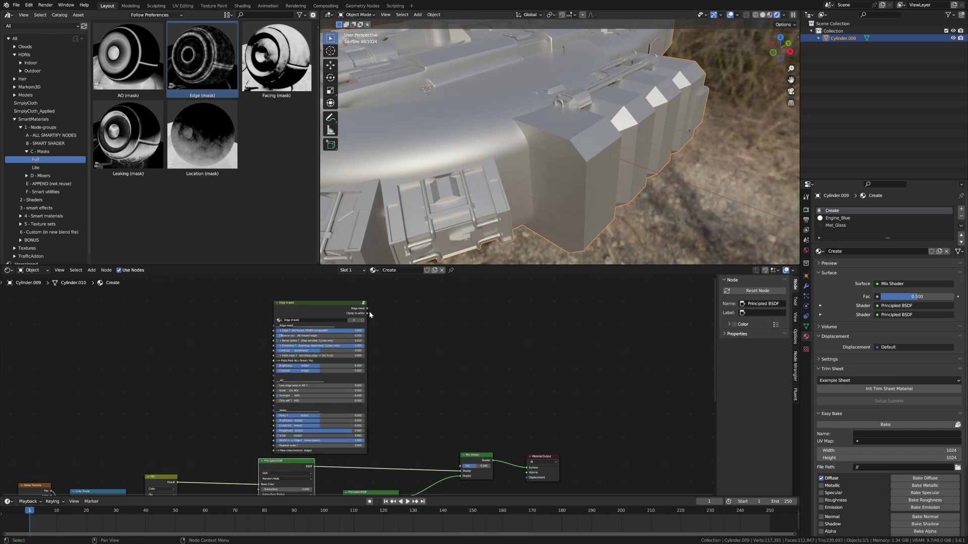
pyautogui.moveTo(367, 308); pyautogui.dragTo(461, 466)
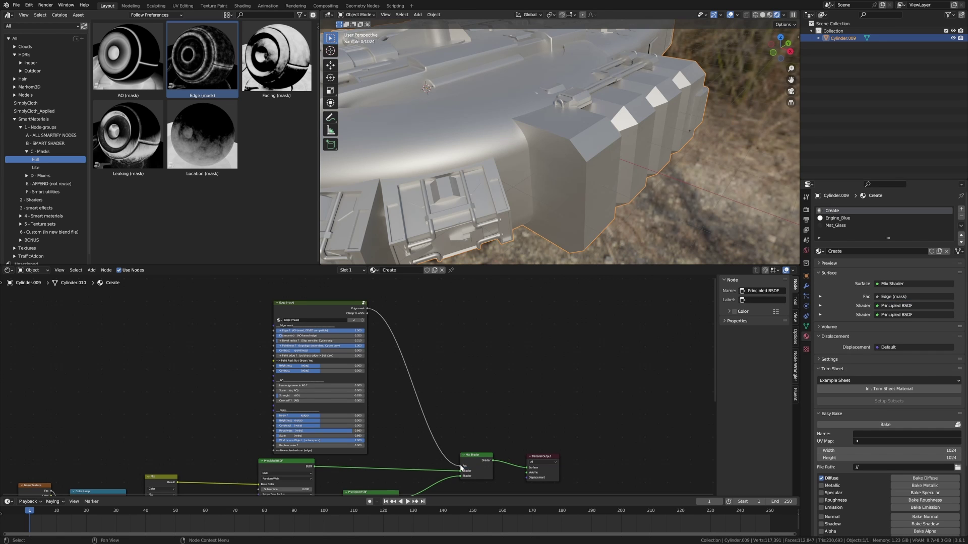
# In the Edge (mask) node, set Edge to 0.221, Pointiness to 0.242, its Contrast to -0.462, edge Brightness to -0.175 and edge Contrast to -0.126
pyautogui.scroll(4, 398, 343)
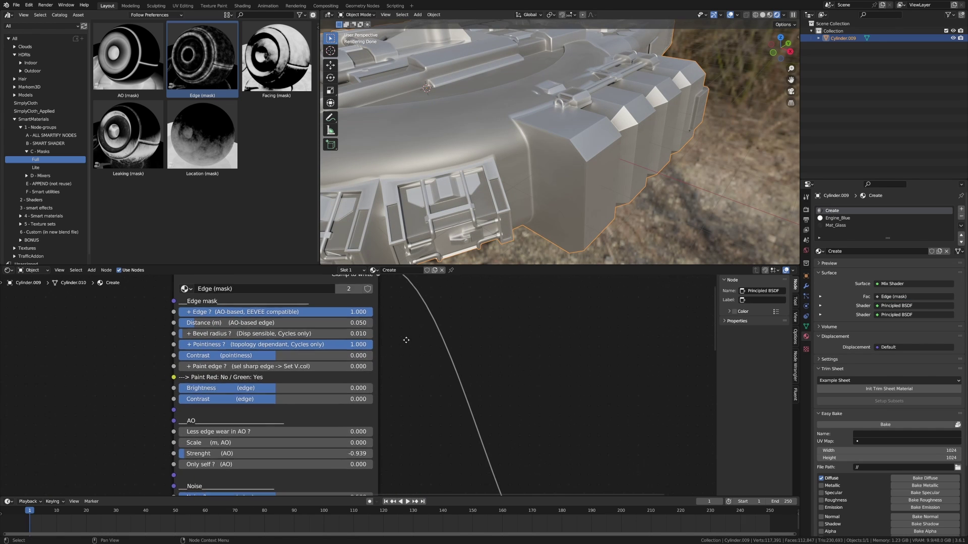
pyautogui.moveTo(405, 340); pyautogui.dragTo(427, 345, button='middle')
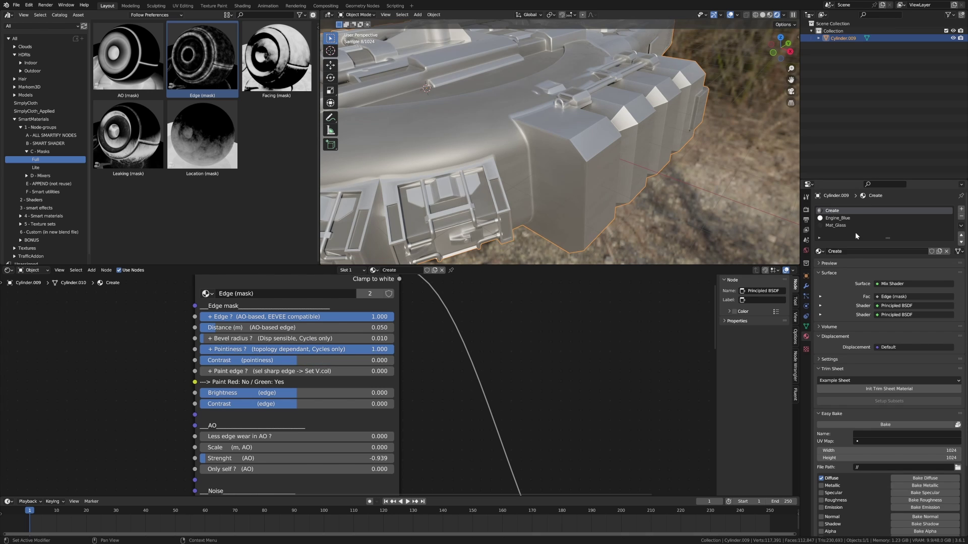
pyautogui.moveTo(376, 353); pyautogui.dragTo(227, 353)
pyautogui.moveTo(375, 317); pyautogui.dragTo(243, 317)
pyautogui.moveTo(302, 360); pyautogui.dragTo(252, 360)
pyautogui.moveTo(276, 393); pyautogui.dragTo(224, 393)
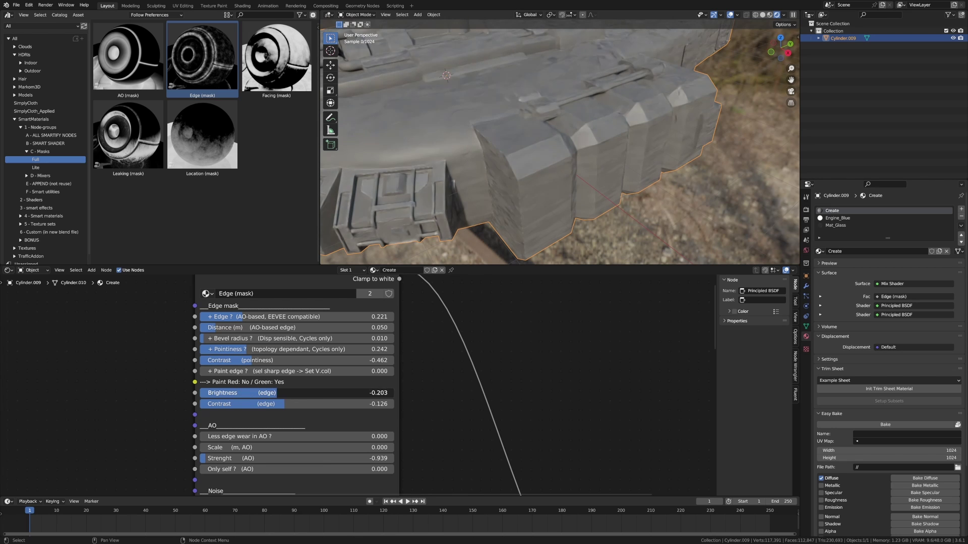
pyautogui.moveTo(277, 393); pyautogui.dragTo(280, 393)
# Darken the A and B grey colours of the Mix node that feeds the painted shader's Base Color
pyautogui.scroll(-4, 438, 383)
pyautogui.moveTo(439, 383); pyautogui.dragTo(622, 289, button='middle')
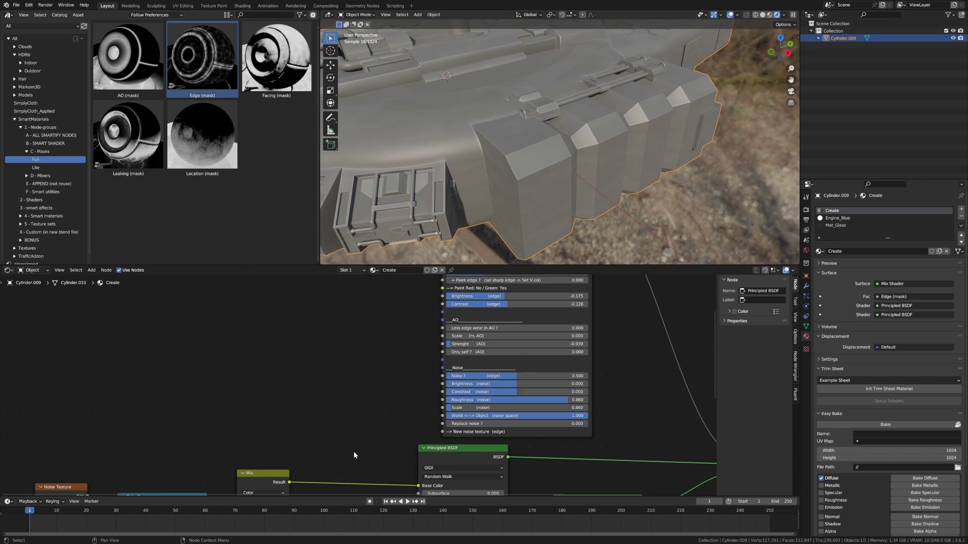
pyautogui.moveTo(354, 455); pyautogui.dragTo(449, 322, button='middle')
pyautogui.scroll(5, 377, 404)
pyautogui.moveTo(376, 405); pyautogui.dragTo(469, 391, button='middle')
pyautogui.scroll(4, 470, 389)
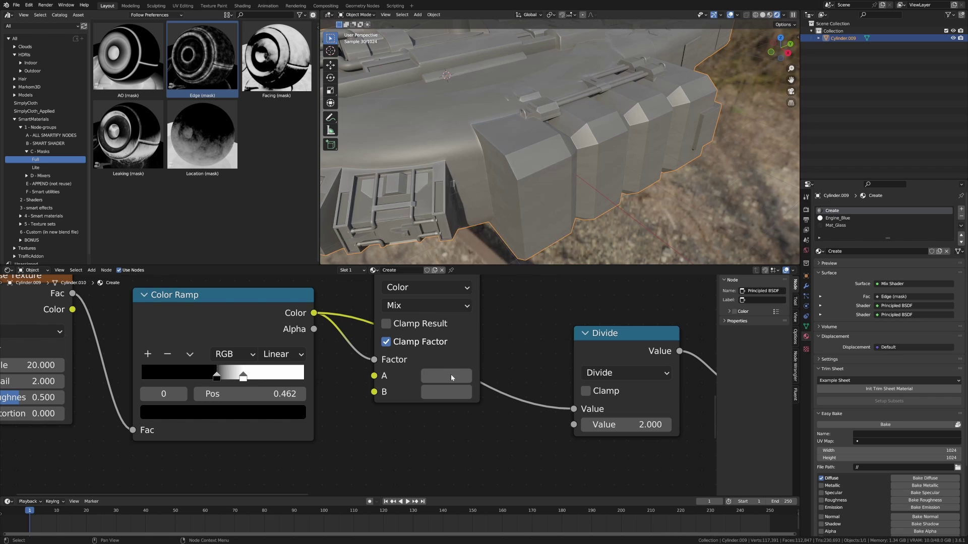
pyautogui.click(451, 376)
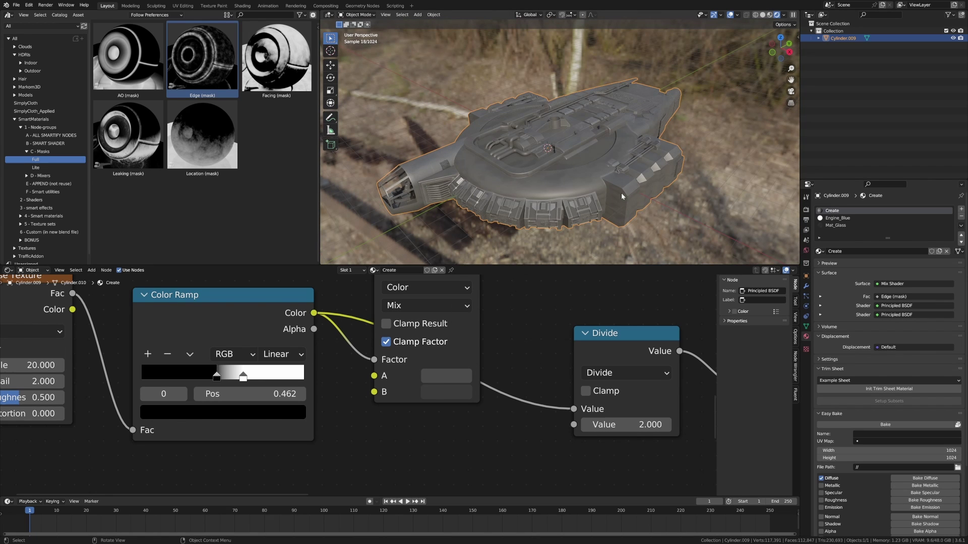
# Inspect the darkened hull from several sides and set the Edge (mask) node's AO Strength to 0.000
pyautogui.moveTo(621, 196); pyautogui.dragTo(555, 198, button='middle')
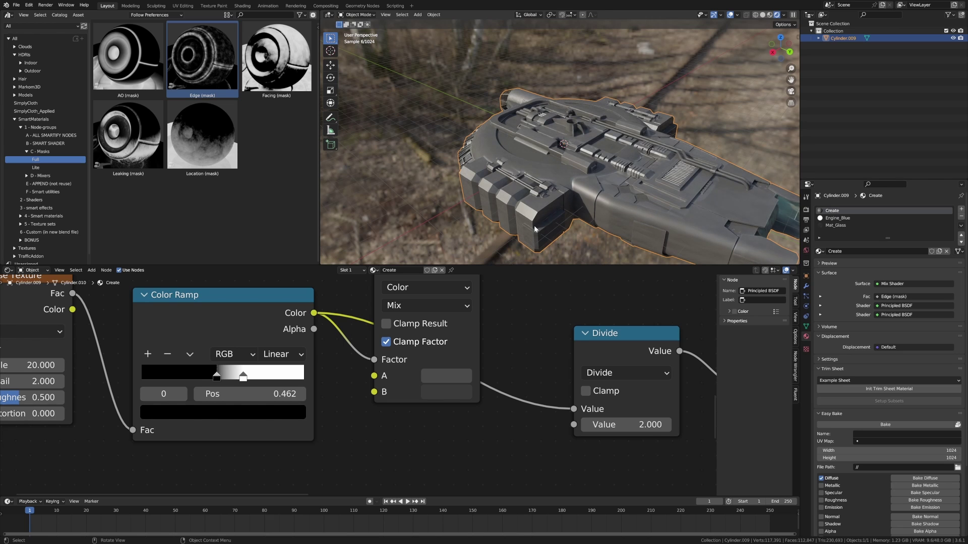
pyautogui.moveTo(635, 192)
pyautogui.mouseDown(button='middle')
pyautogui.moveTo(646, 204)
pyautogui.moveTo(622, 192)
pyautogui.mouseUp(button='middle')
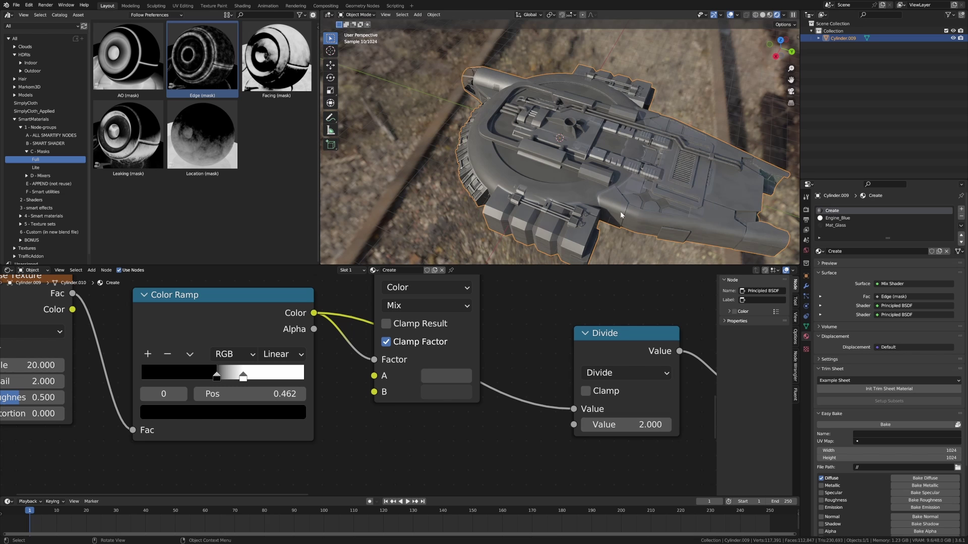
pyautogui.scroll(4, 621, 211)
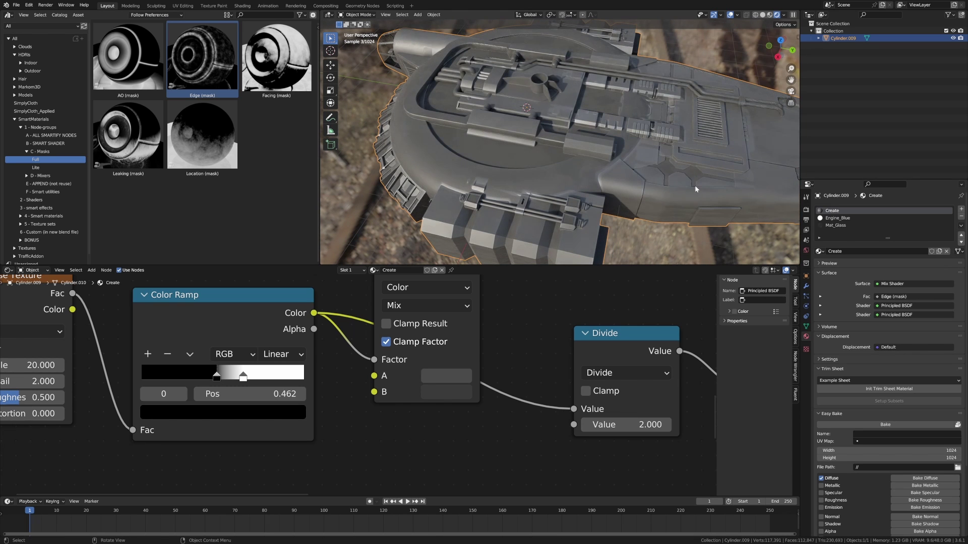
pyautogui.keyDown('shift'); pyautogui.moveTo(695, 186); pyautogui.dragTo(584, 166, button='middle'); pyautogui.keyUp('shift')
pyautogui.scroll(2, 570, 156)
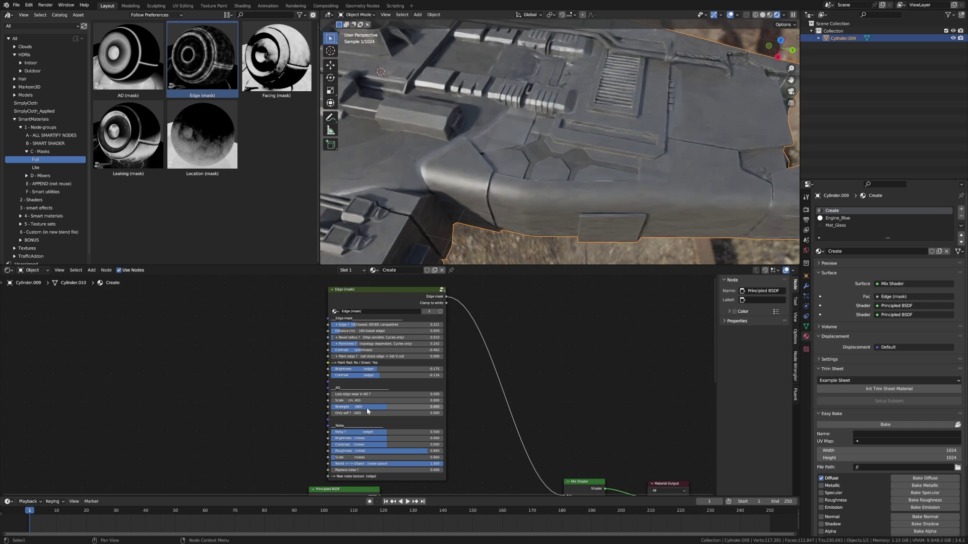
pyautogui.moveTo(383, 405); pyautogui.dragTo(366, 365, button='middle')
pyautogui.scroll(-2, 491, 213)
pyautogui.moveTo(491, 213); pyautogui.dragTo(544, 181, button='middle')
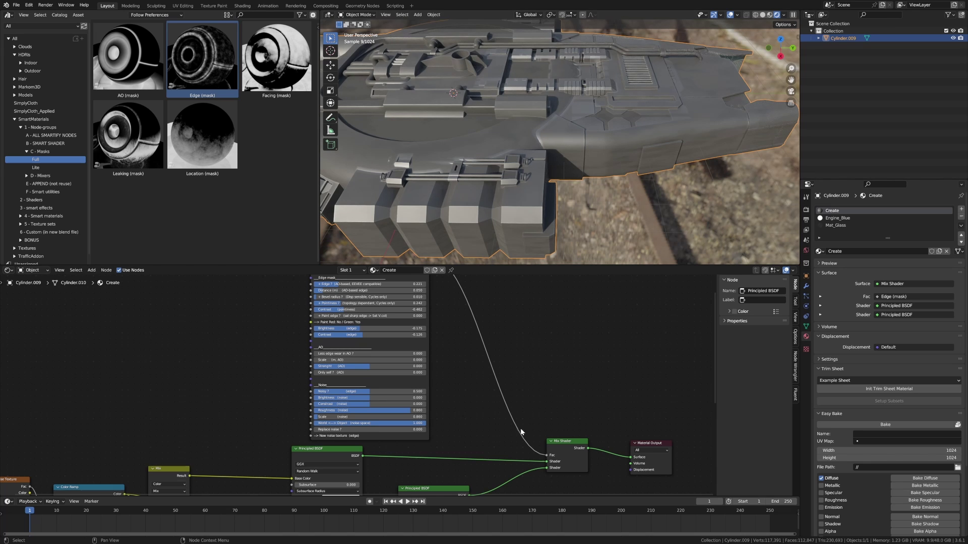
# Set the metallic Principled BSDF's Base Color to bright magenta and inspect where the edge mask falls on the hull
pyautogui.moveTo(485, 428); pyautogui.dragTo(507, 344, button='middle')
pyautogui.scroll(1, 505, 448)
pyautogui.click(468, 432)
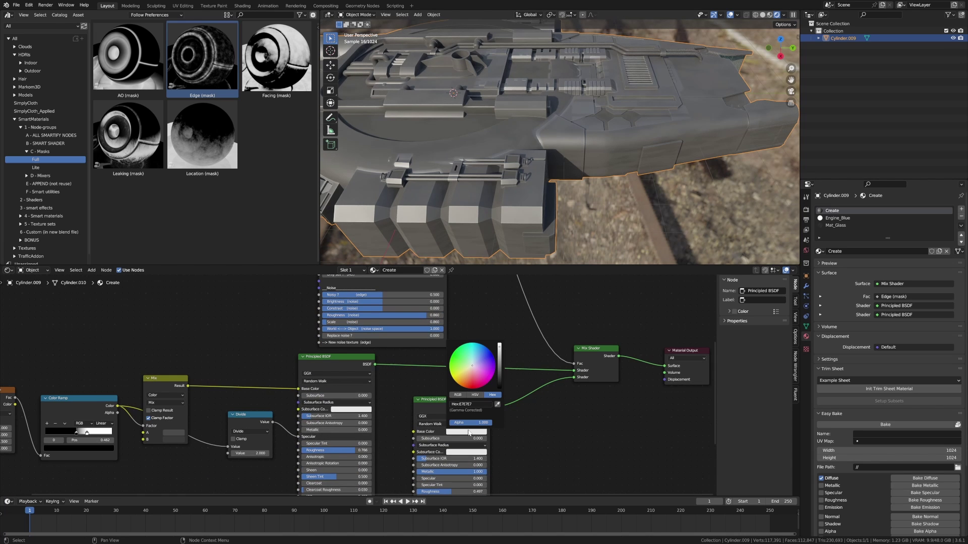
pyautogui.click(493, 375)
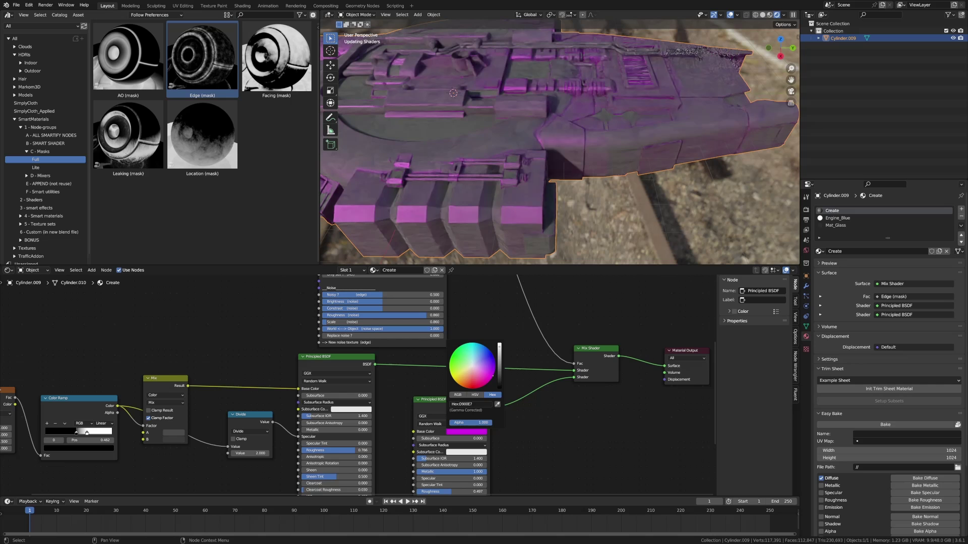
pyautogui.moveTo(547, 254); pyautogui.dragTo(524, 189, button='middle')
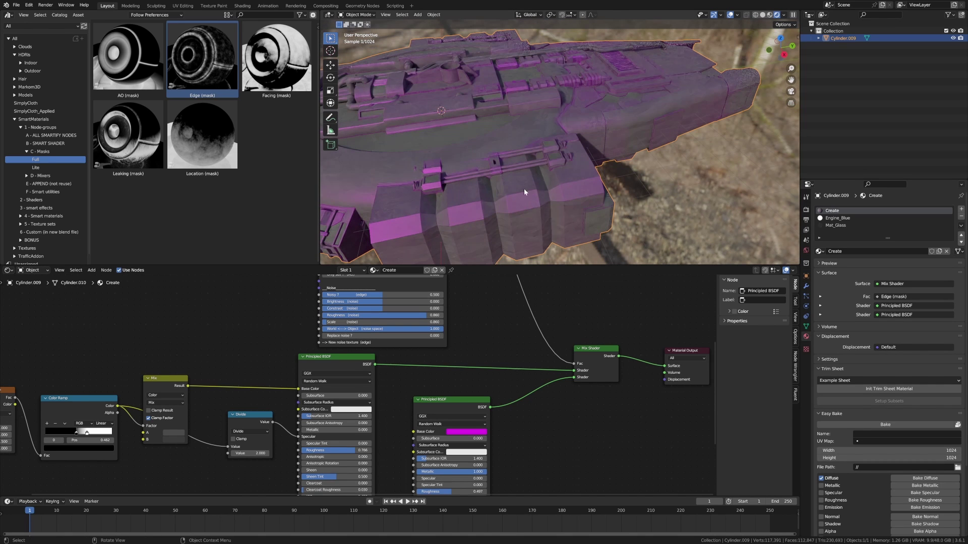
pyautogui.scroll(-3, 360, 116)
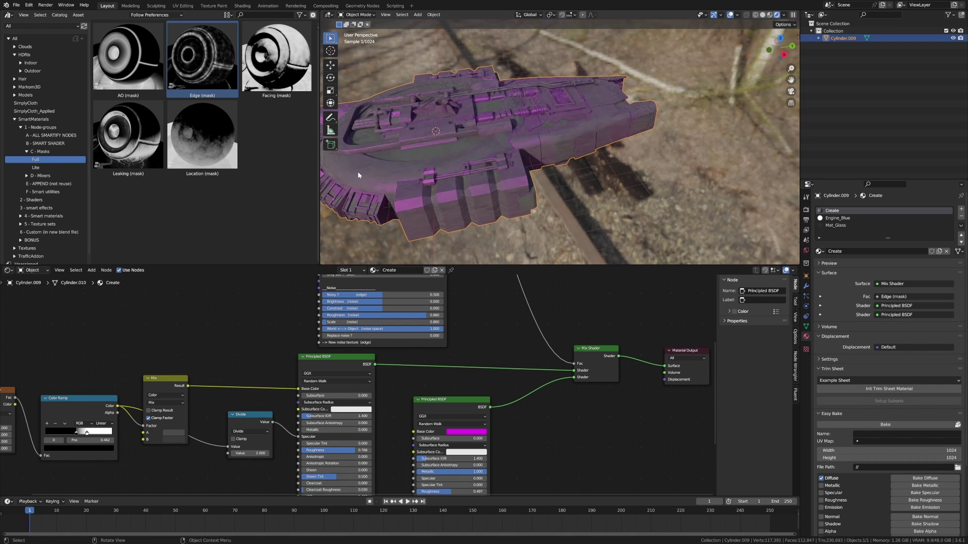
pyautogui.keyDown('shift'); pyautogui.moveTo(369, 170); pyautogui.dragTo(441, 202, button='middle'); pyautogui.keyUp('shift')
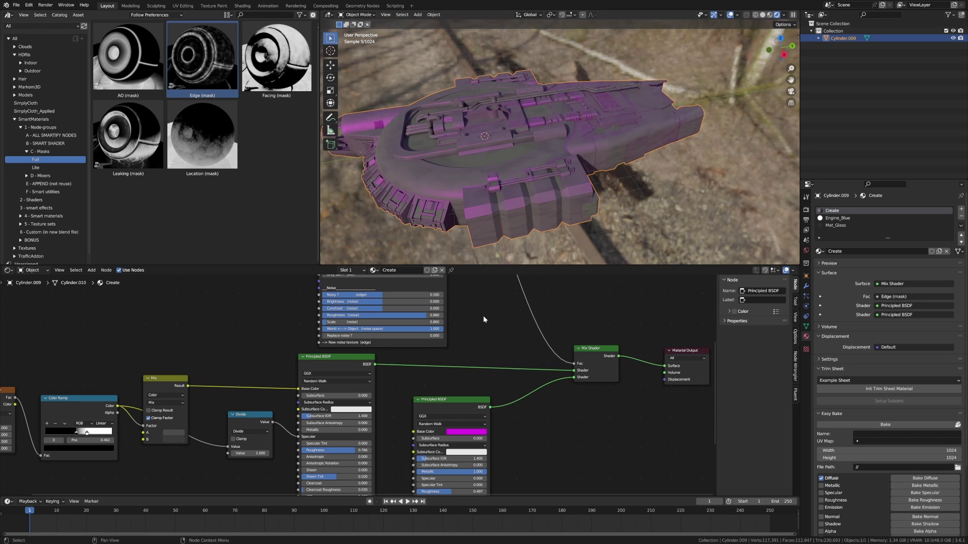
# Set the edge mask's Pointiness to 0.716, pointiness Contrast to 0.725, and edge Brightness and edge Contrast to -1.000, checking the hull
pyautogui.moveTo(483, 320); pyautogui.dragTo(555, 451, button='middle')
pyautogui.scroll(3, 484, 361)
pyautogui.moveTo(427, 358)
pyautogui.mouseDown()
pyautogui.moveTo(505, 360)
pyautogui.moveTo(408, 360)
pyautogui.mouseUp()
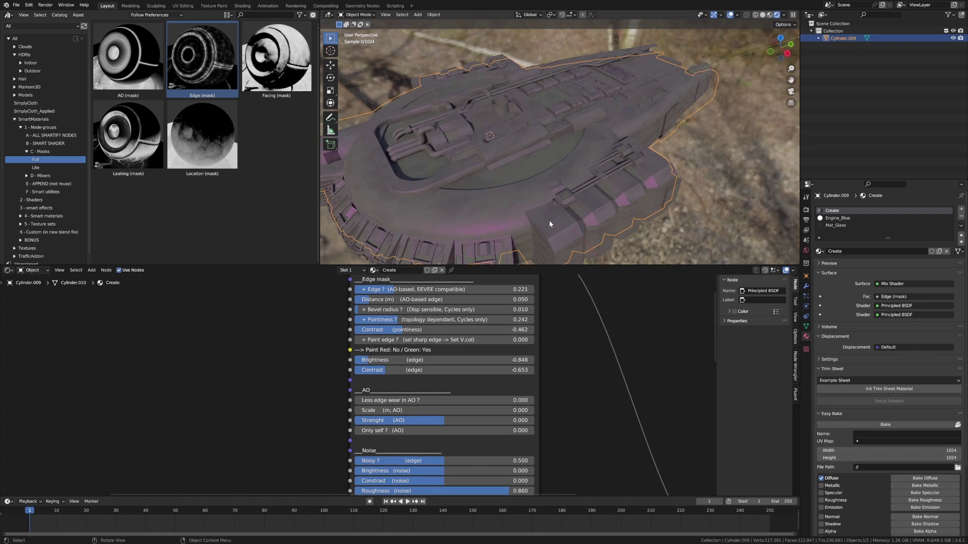
pyautogui.moveTo(549, 219); pyautogui.dragTo(540, 202, button='middle')
pyautogui.scroll(4, 540, 202)
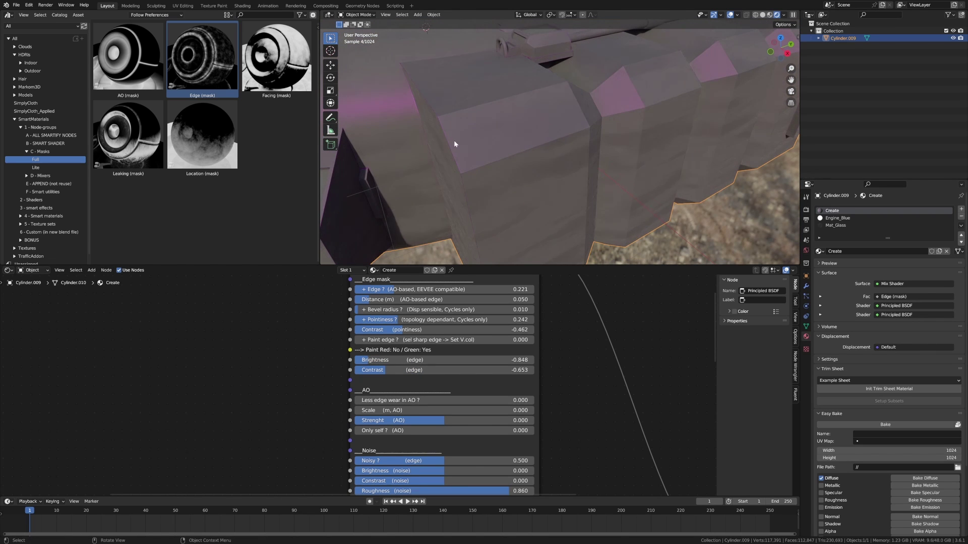
pyautogui.moveTo(454, 144); pyautogui.dragTo(444, 96, button='middle')
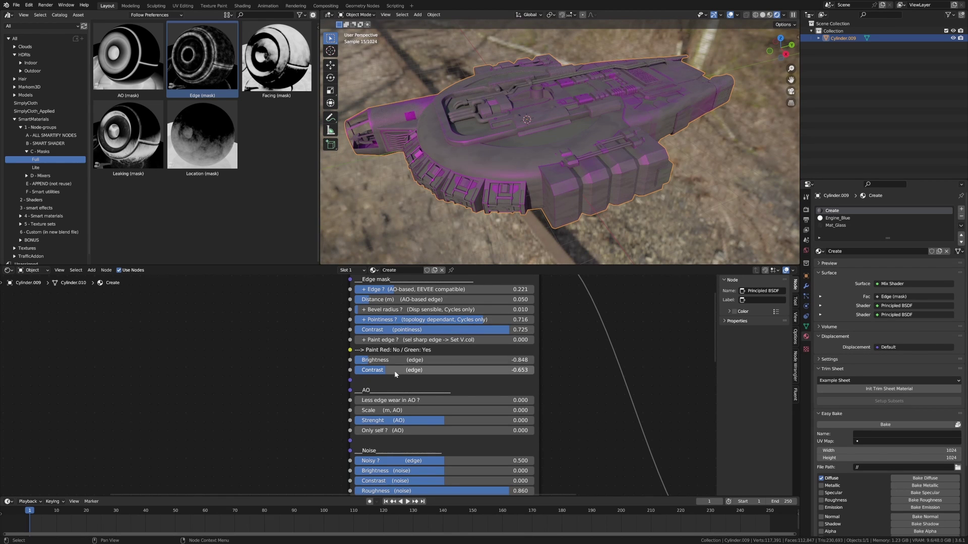
pyautogui.moveTo(436, 360); pyautogui.dragTo(352, 370)
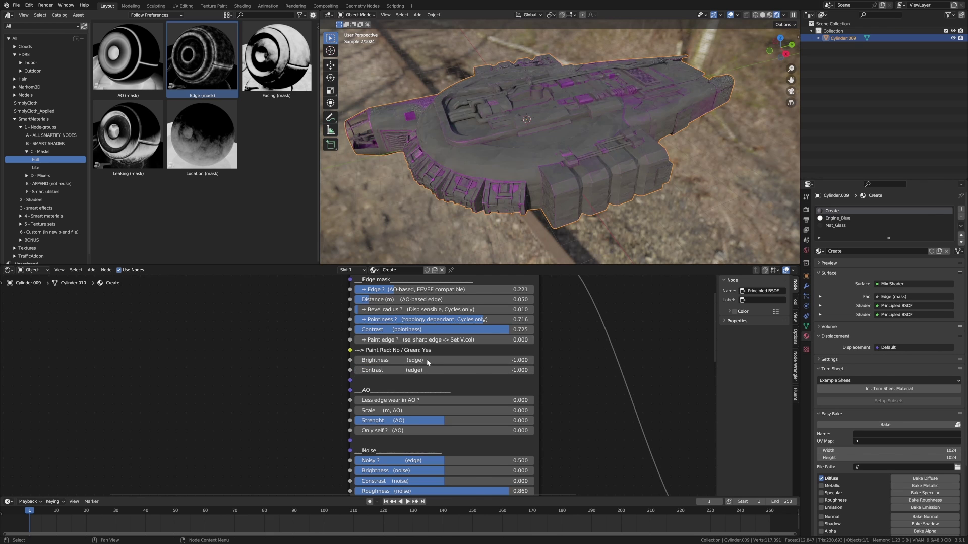
# Set the metallic Principled BSDF's Base Color back to white and check the edge wear on the hull
pyautogui.moveTo(489, 222); pyautogui.dragTo(550, 177, button='middle')
pyautogui.moveTo(369, 129); pyautogui.dragTo(685, 220, button='middle')
pyautogui.moveTo(621, 174); pyautogui.dragTo(655, 169, button='middle')
pyautogui.moveTo(665, 434); pyautogui.dragTo(512, 328, button='middle')
pyautogui.click(415, 348)
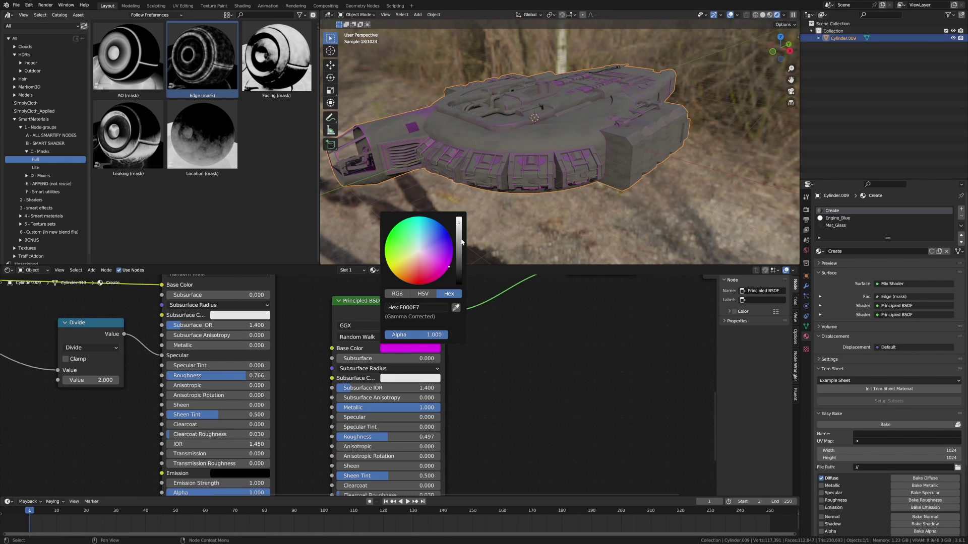
pyautogui.moveTo(458, 223)
pyautogui.mouseDown()
pyautogui.moveTo(459, 285)
pyautogui.moveTo(460, 218)
pyautogui.mouseUp()
pyautogui.click(423, 350)
pyautogui.moveTo(580, 227); pyautogui.dragTo(548, 219, button='middle')
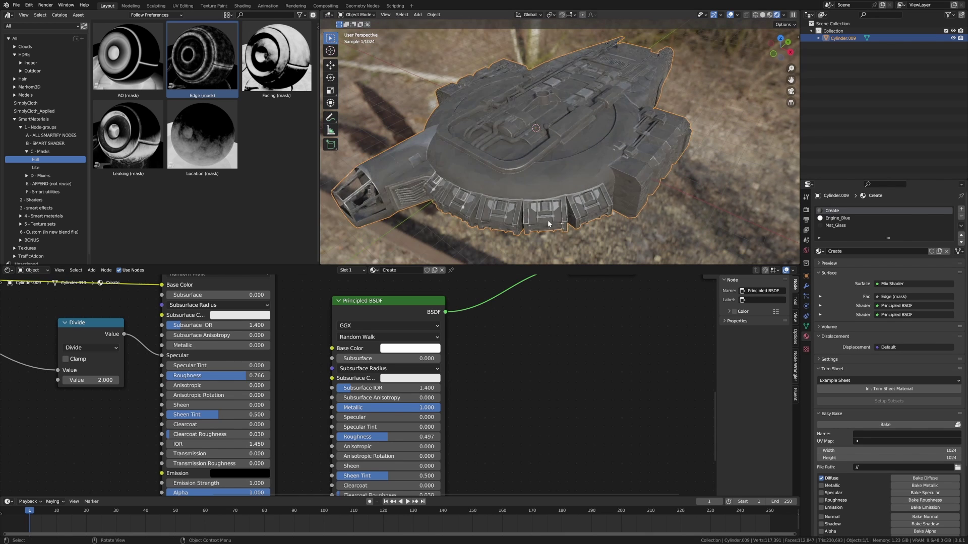
# Make room before the Material Output node and place a duplicate of the metallic Principled BSDF there
pyautogui.moveTo(514, 340); pyautogui.dragTo(348, 409, button='middle')
pyautogui.scroll(-8, 443, 354)
pyautogui.moveTo(440, 356); pyautogui.dragTo(575, 348)
pyautogui.click(266, 400)
pyautogui.hotkey('shift', 'd')
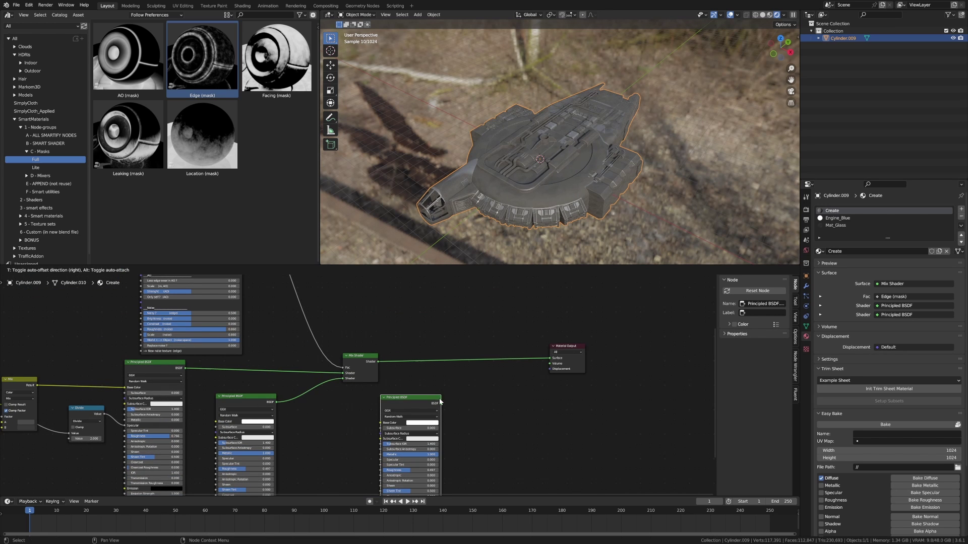
pyautogui.click(440, 401)
# Duplicate the Mix Shader onto the link to the Material Output and connect the copied Principled BSDF to its second Shader input
pyautogui.click(370, 356)
pyautogui.hotkey('shift', 'd')
pyautogui.click(485, 348)
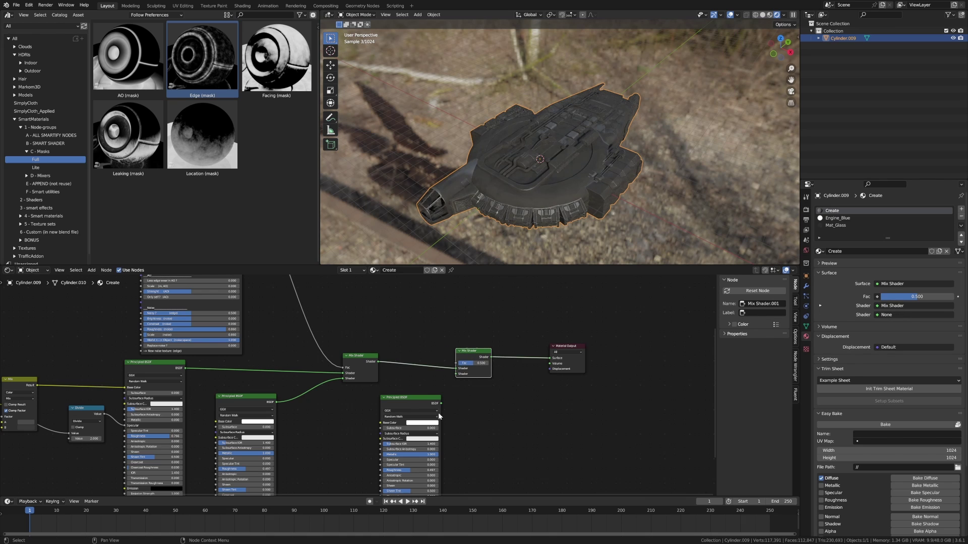
pyautogui.moveTo(441, 403); pyautogui.dragTo(455, 374)
pyautogui.moveTo(431, 342); pyautogui.dragTo(453, 370, button='middle')
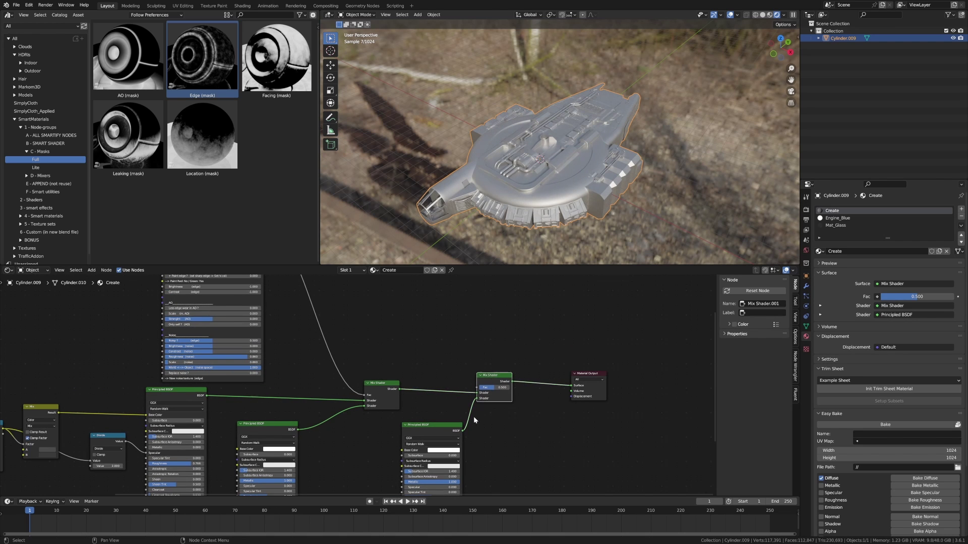
# Set the copied Principled BSDF's Base Color to a nearly black brown
pyautogui.scroll(2, 473, 417)
pyautogui.click(441, 418)
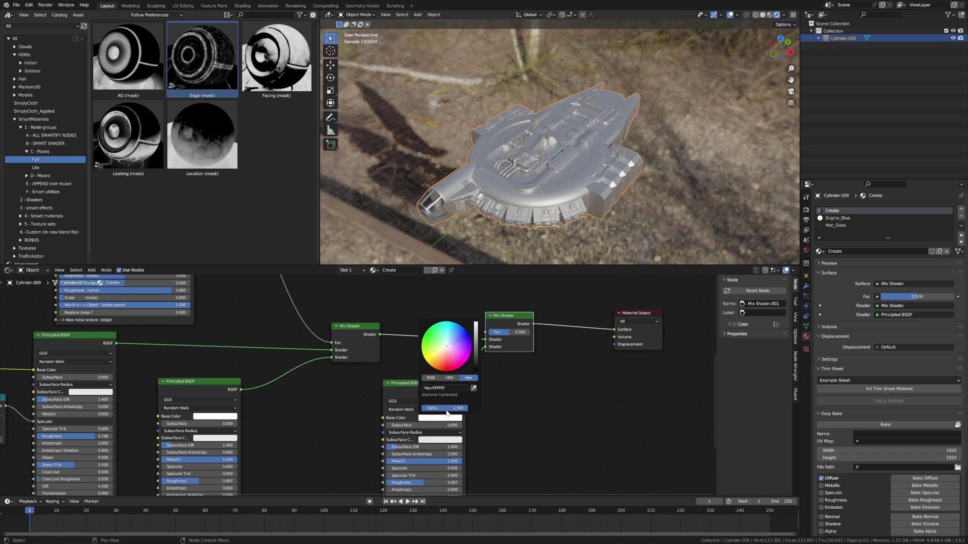
pyautogui.moveTo(475, 365); pyautogui.dragTo(476, 373)
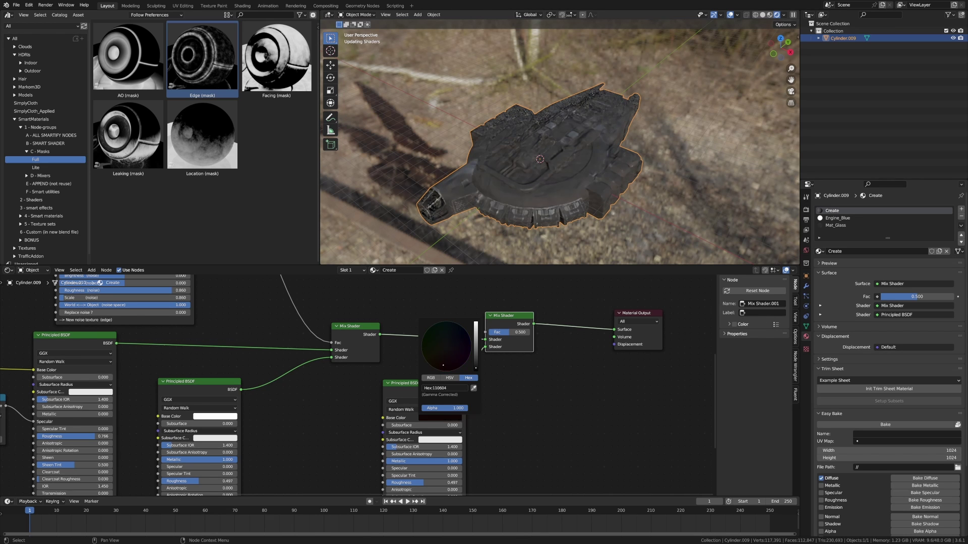
# Set the dark brown Principled BSDF's Metallic to 0.000 and Roughness to 0.860
pyautogui.moveTo(540, 431); pyautogui.dragTo(533, 350, button='middle')
pyautogui.scroll(2, 528, 358)
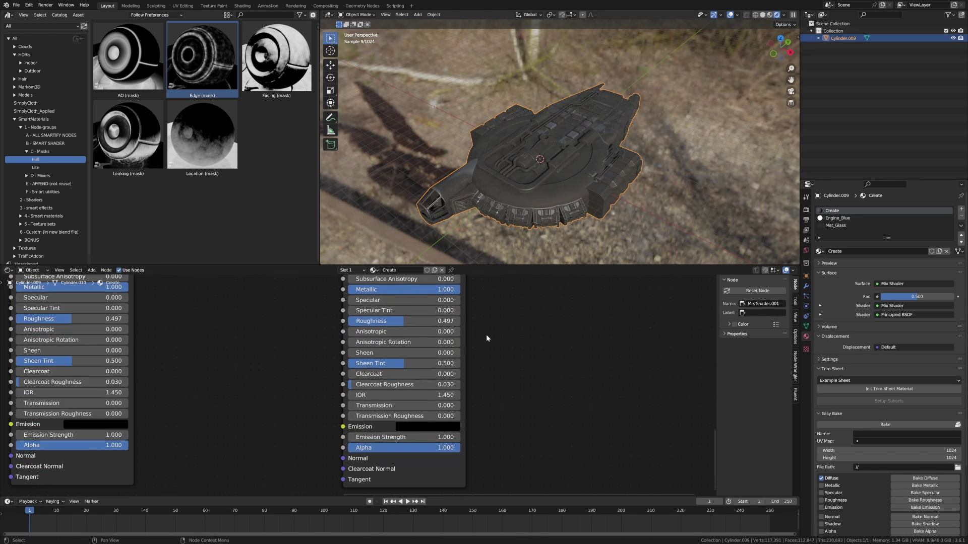
pyautogui.moveTo(445, 381); pyautogui.dragTo(363, 380)
pyautogui.moveTo(411, 412); pyautogui.dragTo(452, 412)
pyautogui.moveTo(524, 323); pyautogui.dragTo(511, 427, button='middle')
# Add the AO (mask) node group from the asset library to the node tree, near the second Mix Shader
pyautogui.scroll(-2, 511, 427)
pyautogui.moveTo(399, 288); pyautogui.dragTo(483, 404, button='middle')
pyautogui.scroll(-3, 483, 403)
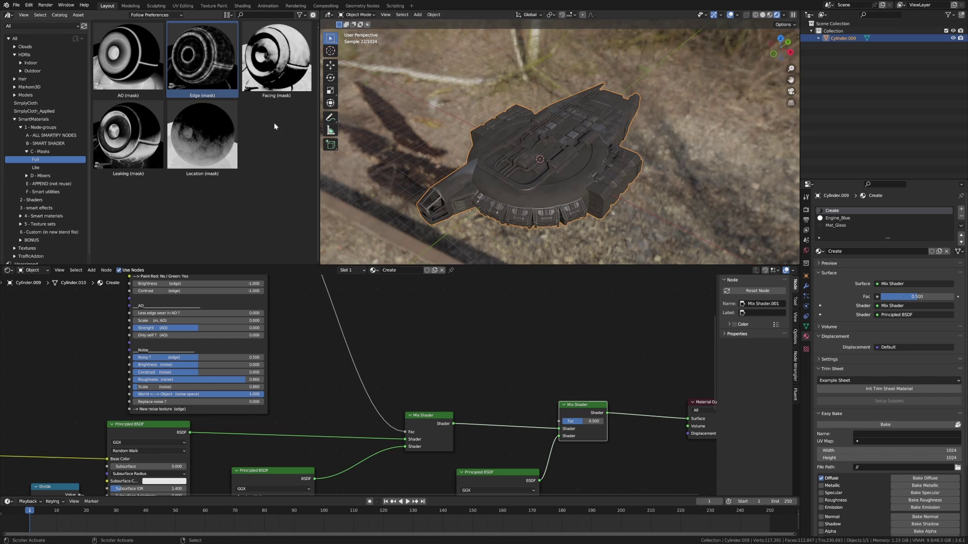
pyautogui.moveTo(128, 58); pyautogui.dragTo(522, 305)
pyautogui.moveTo(525, 307); pyautogui.dragTo(499, 328, button='middle')
pyautogui.moveTo(494, 324); pyautogui.dragTo(473, 299)
# Route the AO mask output into the second Mix Shader's Fac and reconnect the first Mix Shader to its upper Shader input
pyautogui.moveTo(500, 393); pyautogui.dragTo(485, 344, button='middle')
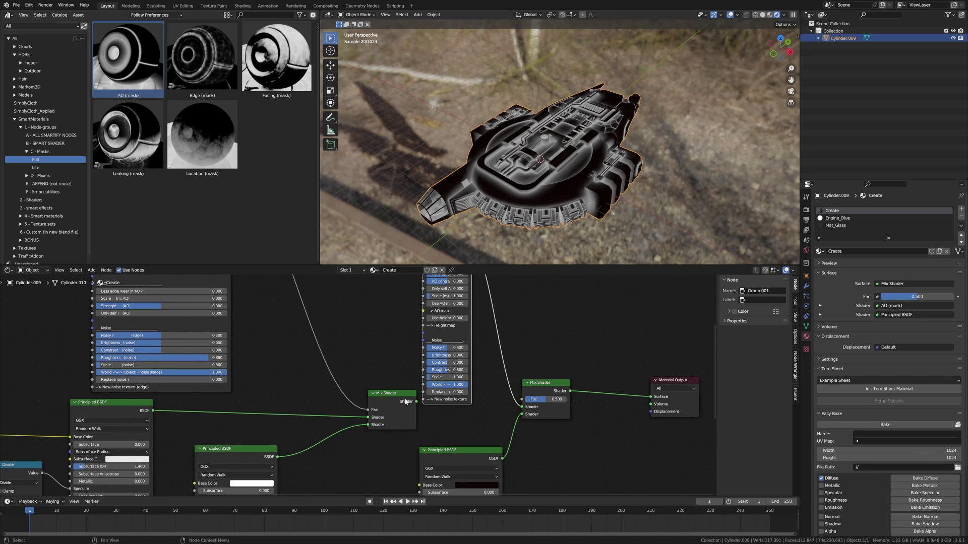
pyautogui.moveTo(528, 407); pyautogui.dragTo(522, 399)
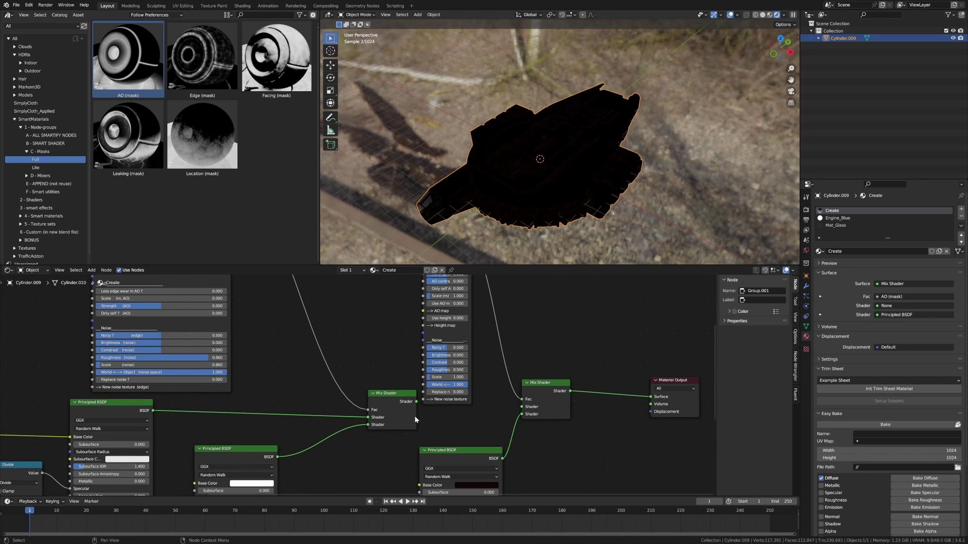
pyautogui.moveTo(416, 402); pyautogui.dragTo(522, 407)
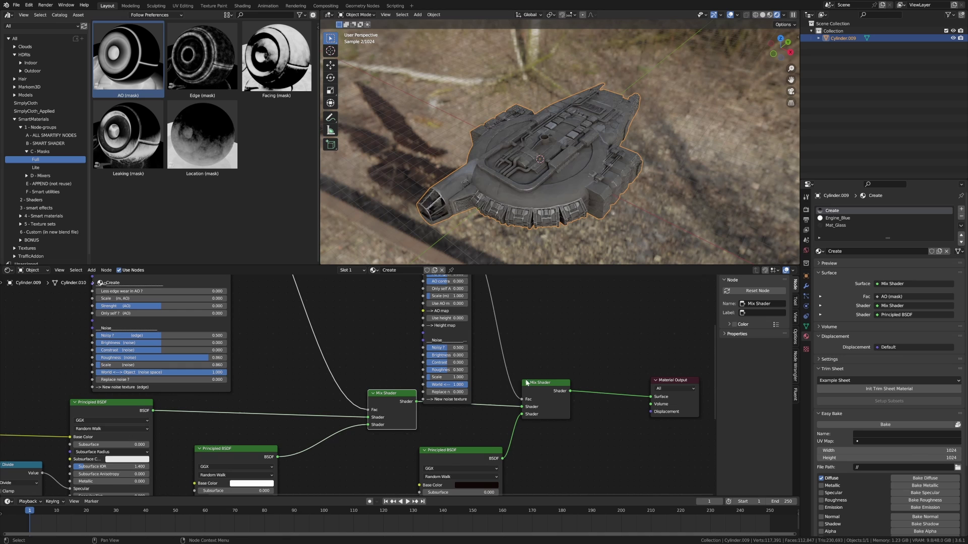
# Set the dark Principled BSDF's Base Color to bright magenta and inspect where the AO mask falls on the hull
pyautogui.keyDown('shift'); pyautogui.scroll(-5, 542, 371); pyautogui.keyUp('shift')
pyautogui.click(486, 393)
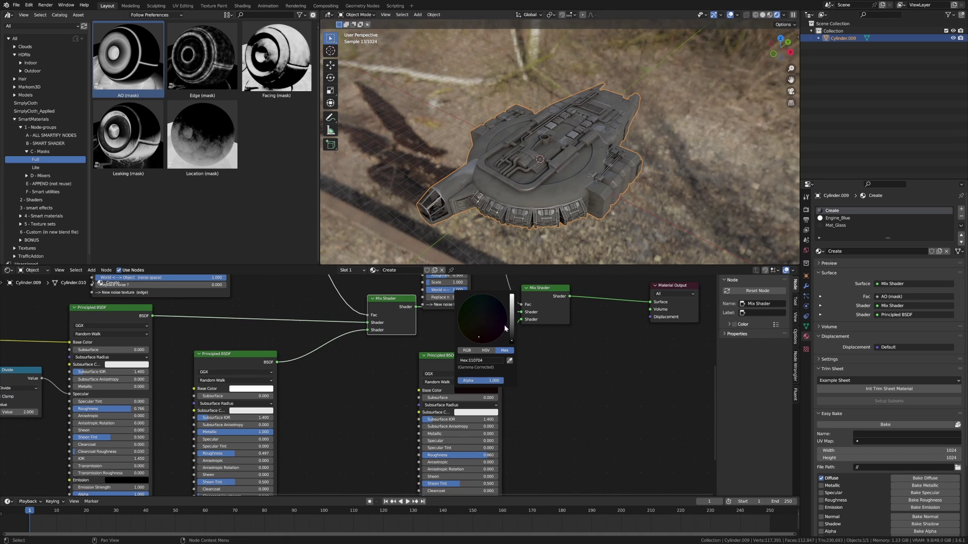
pyautogui.moveTo(511, 327)
pyautogui.mouseDown()
pyautogui.moveTo(512, 294)
pyautogui.moveTo(503, 333)
pyautogui.mouseUp()
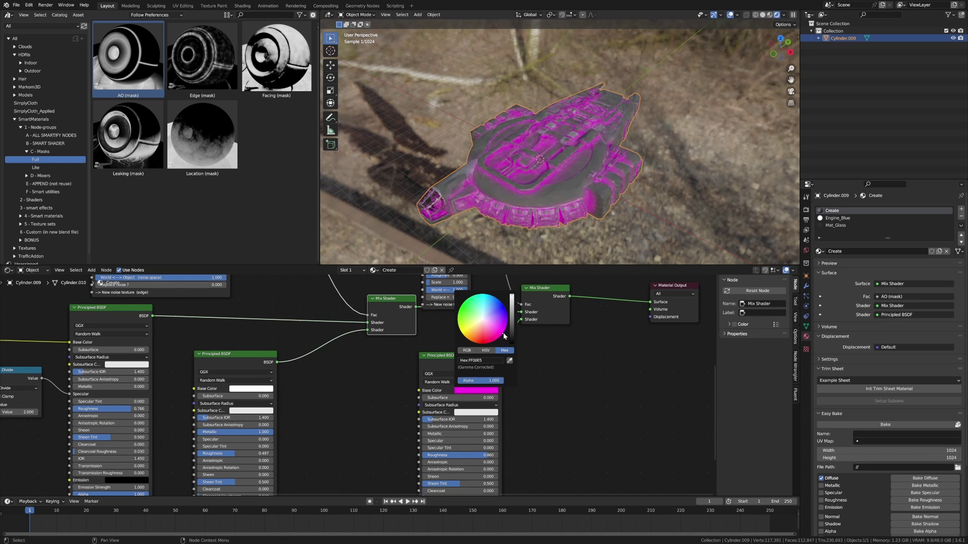
pyautogui.moveTo(582, 228)
pyautogui.mouseDown(button='middle')
pyautogui.moveTo(579, 204)
pyautogui.moveTo(571, 225)
pyautogui.mouseUp(button='middle')
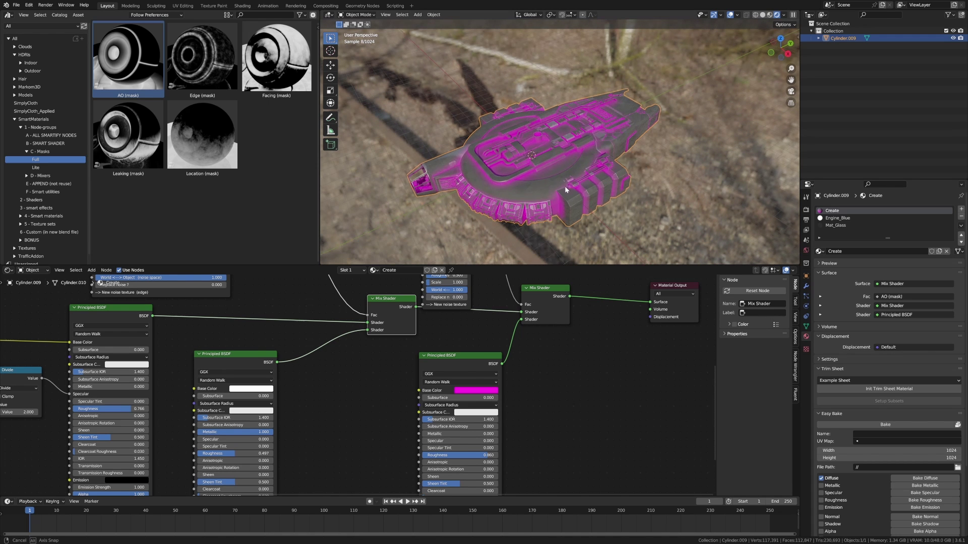
pyautogui.moveTo(504, 220); pyautogui.dragTo(523, 192, button='middle')
# Widen the AO (mask) node and set AO brightness to -0.328, AO contrast to 0.724 and Noisy to 1.000
pyautogui.moveTo(524, 344); pyautogui.dragTo(527, 389, button='middle')
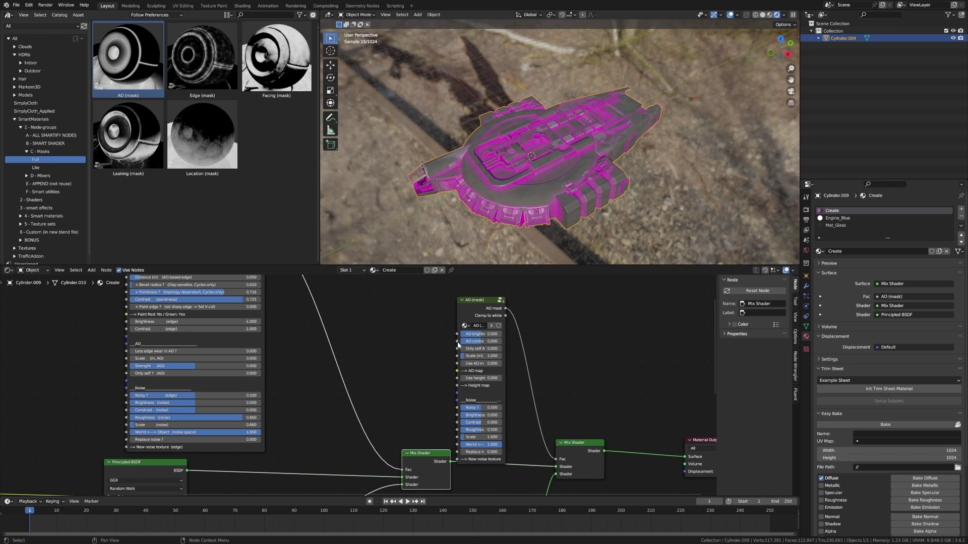
pyautogui.moveTo(464, 322); pyautogui.dragTo(444, 329)
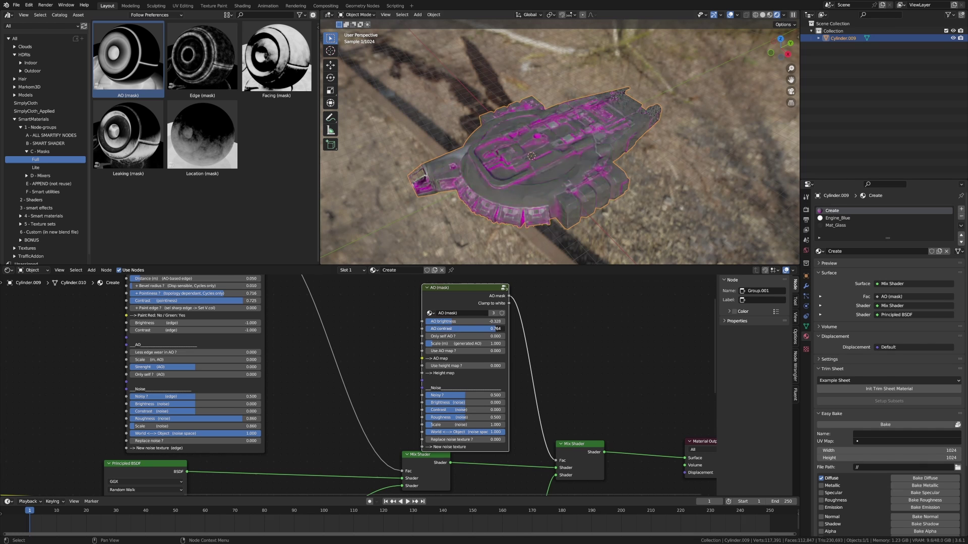
pyautogui.scroll(5, 530, 166)
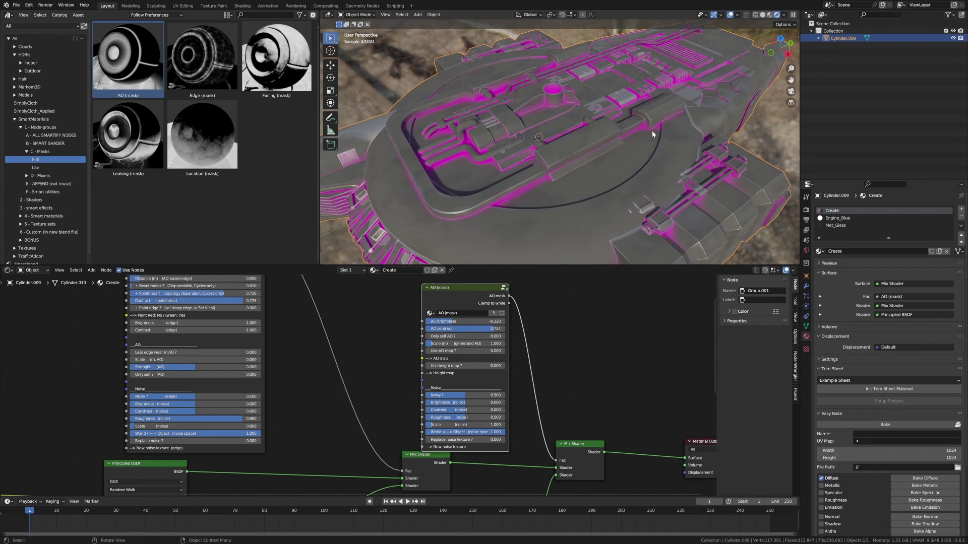
pyautogui.moveTo(456, 396); pyautogui.dragTo(497, 395)
# Change the magenta Base Color to a very dark brown and set the AO mask's AO brightness to -0.121
pyautogui.moveTo(537, 476); pyautogui.dragTo(526, 347, button='middle')
pyautogui.click(499, 417)
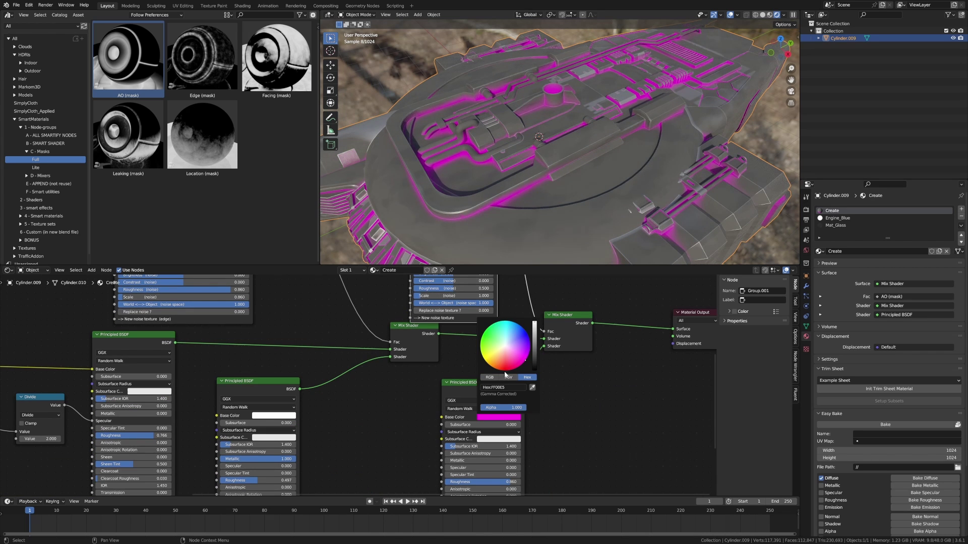
pyautogui.moveTo(501, 369); pyautogui.dragTo(500, 365)
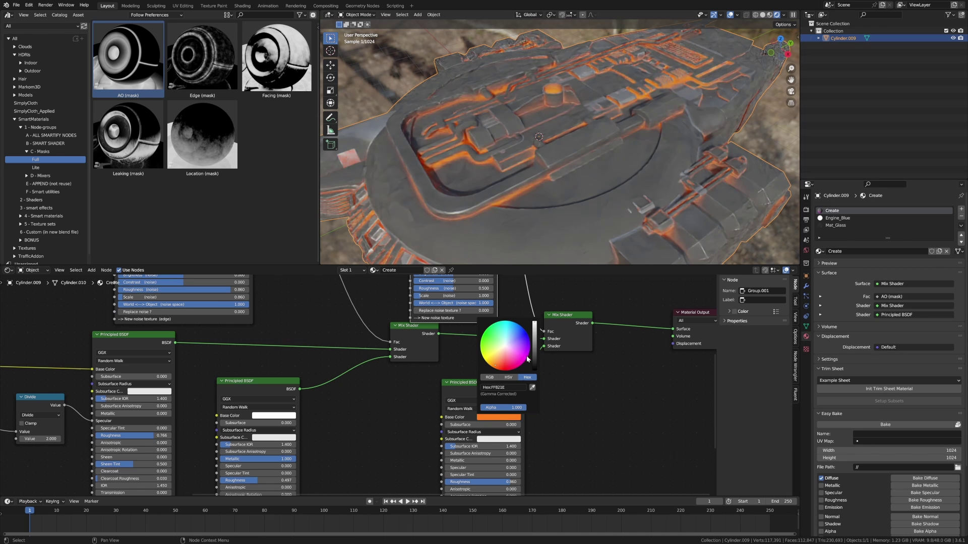
pyautogui.moveTo(534, 323); pyautogui.dragTo(534, 363)
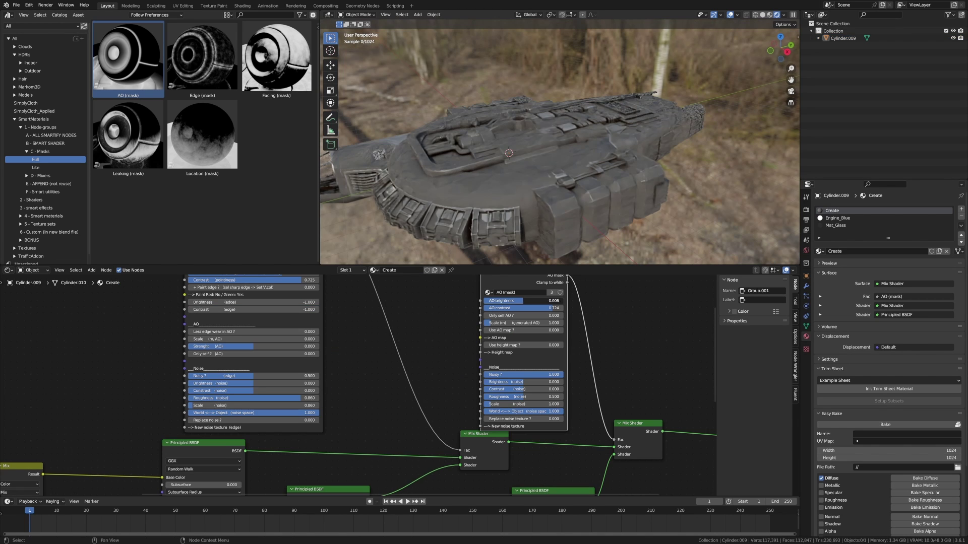
pyautogui.moveTo(523, 300)
pyautogui.mouseDown()
pyautogui.moveTo(531, 301)
pyautogui.moveTo(519, 301)
pyautogui.mouseUp()
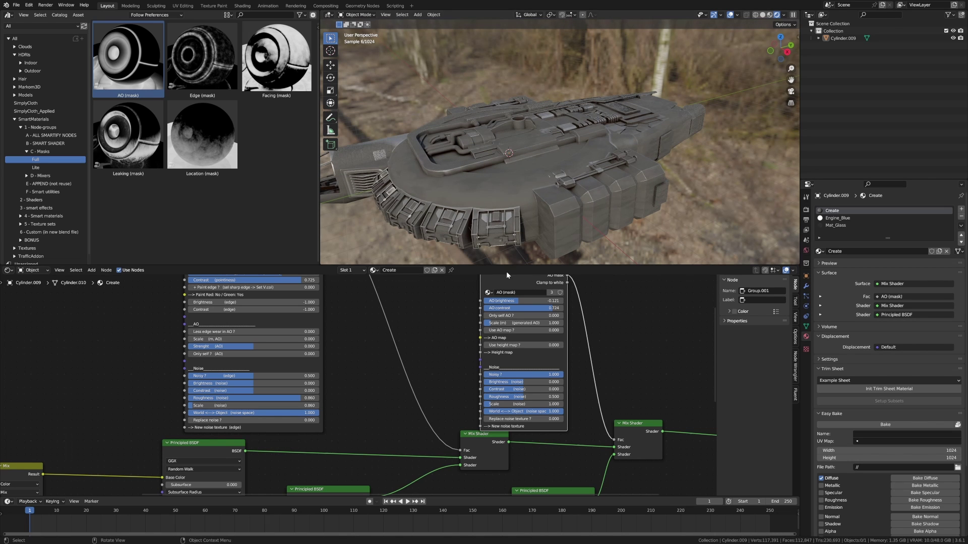
# Duplicate the dark brown Principled BSDF and a Mix Shader, and connect the pair in before the Material Output
pyautogui.moveTo(573, 374); pyautogui.dragTo(325, 334, button='middle')
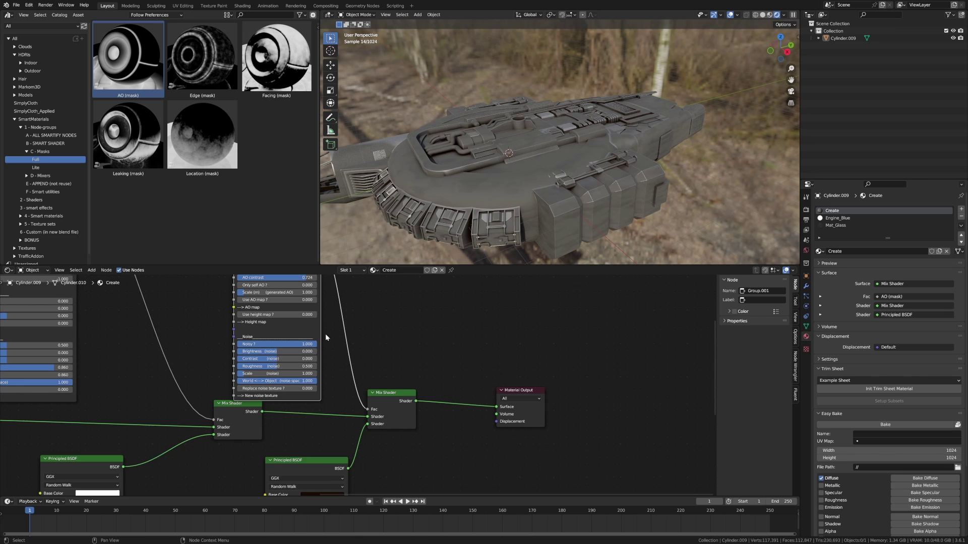
pyautogui.scroll(-3, 368, 330)
pyautogui.moveTo(485, 363); pyautogui.dragTo(567, 359)
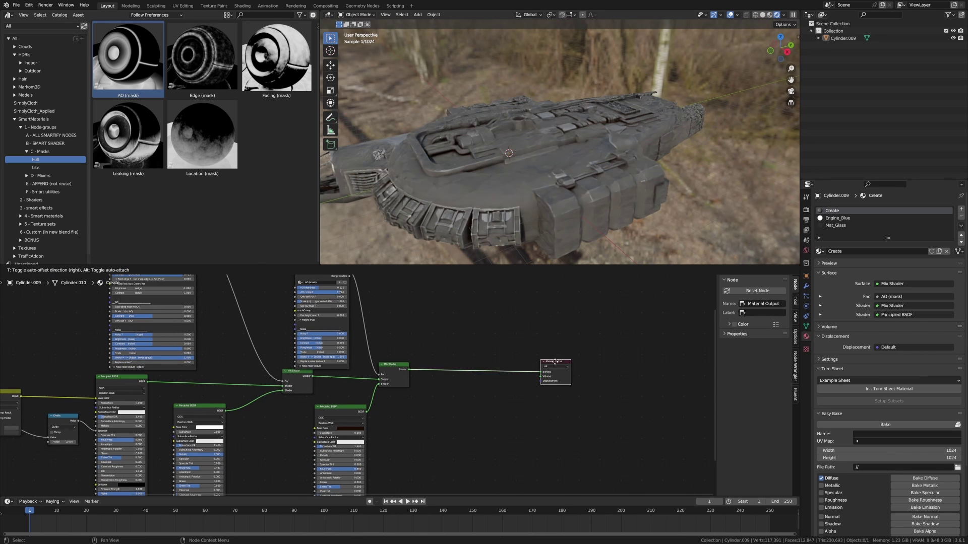
pyautogui.click(346, 405)
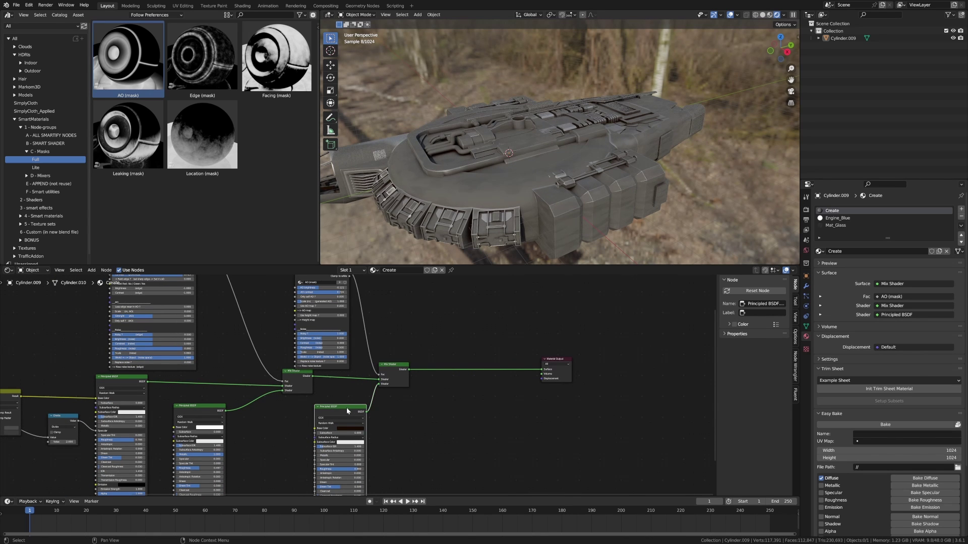
pyautogui.hotkey('shift', 'd')
pyautogui.hotkey('shift', 'd')
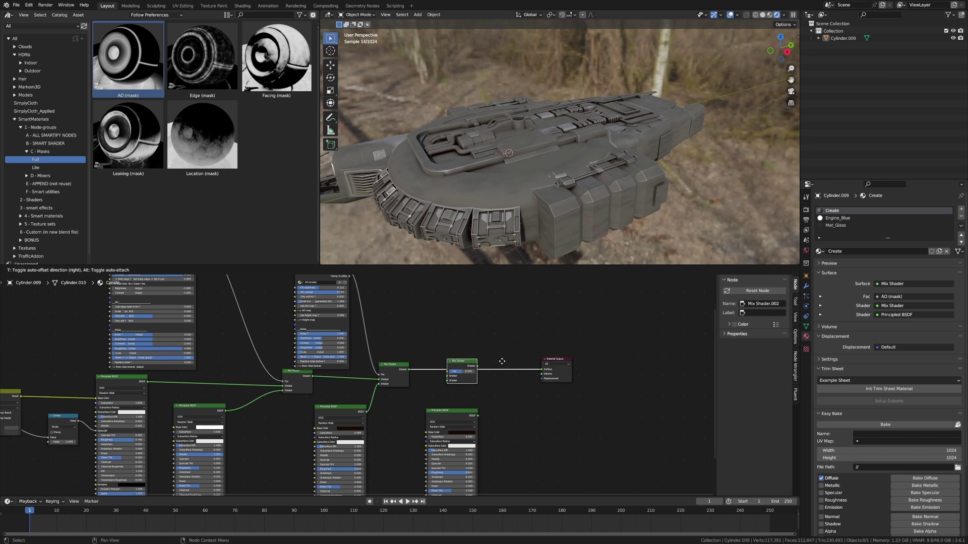
pyautogui.click(525, 379)
pyautogui.moveTo(477, 416); pyautogui.dragTo(569, 357)
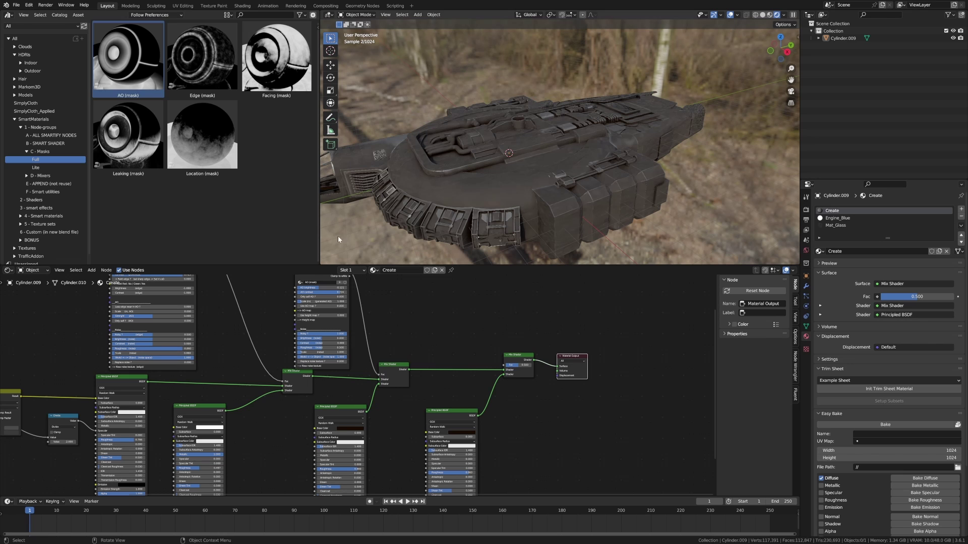
# Add the Leaking (mask) node group from the asset library and connect its mask output to the last Mix Shader's Fac
pyautogui.moveTo(128, 135); pyautogui.dragTo(434, 303)
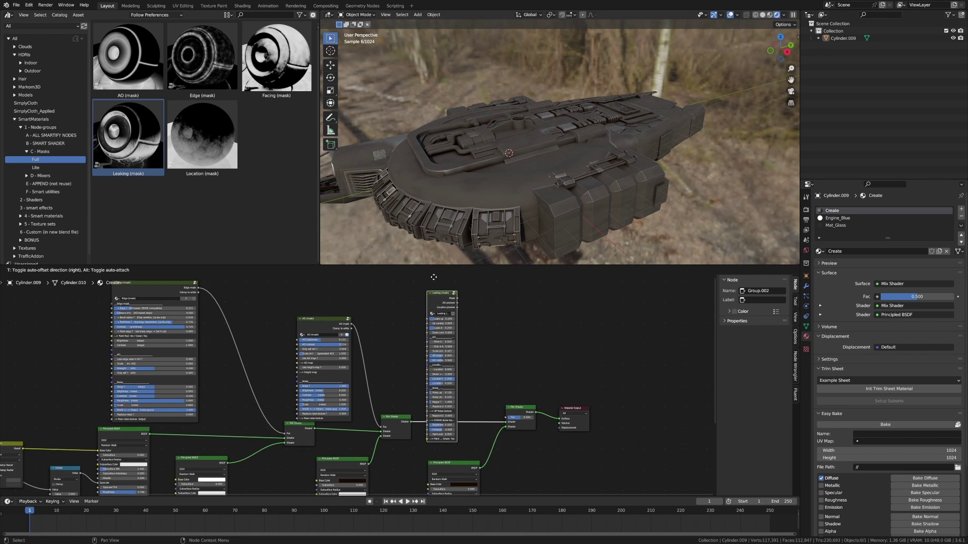
pyautogui.click(451, 318)
pyautogui.moveTo(459, 291); pyautogui.dragTo(511, 456)
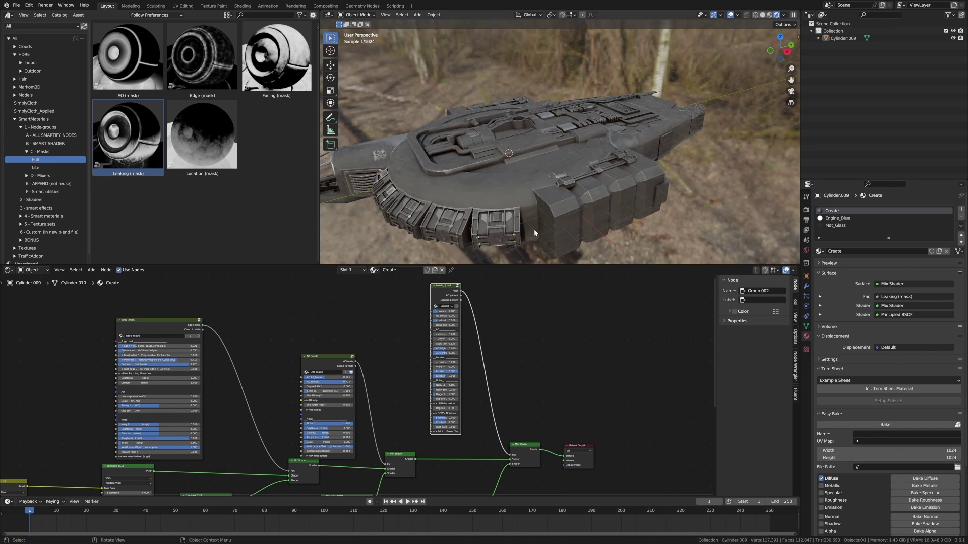
# Widen the Leaking (mask) node and set its Leaks up value to 0.000
pyautogui.moveTo(534, 228); pyautogui.dragTo(530, 221, button='middle')
pyautogui.scroll(1, 530, 219)
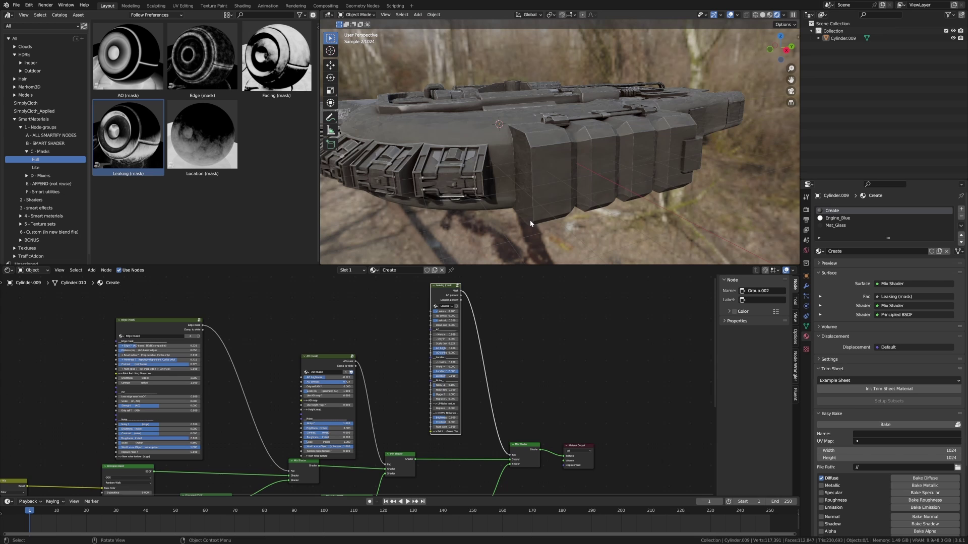
pyautogui.scroll(3, 455, 324)
pyautogui.scroll(2, 455, 325)
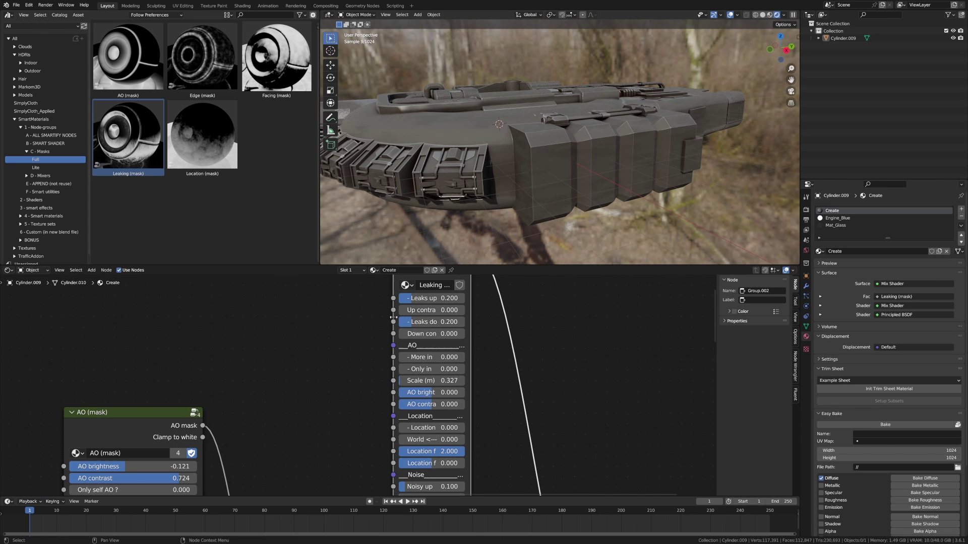
pyautogui.moveTo(393, 317); pyautogui.dragTo(291, 317)
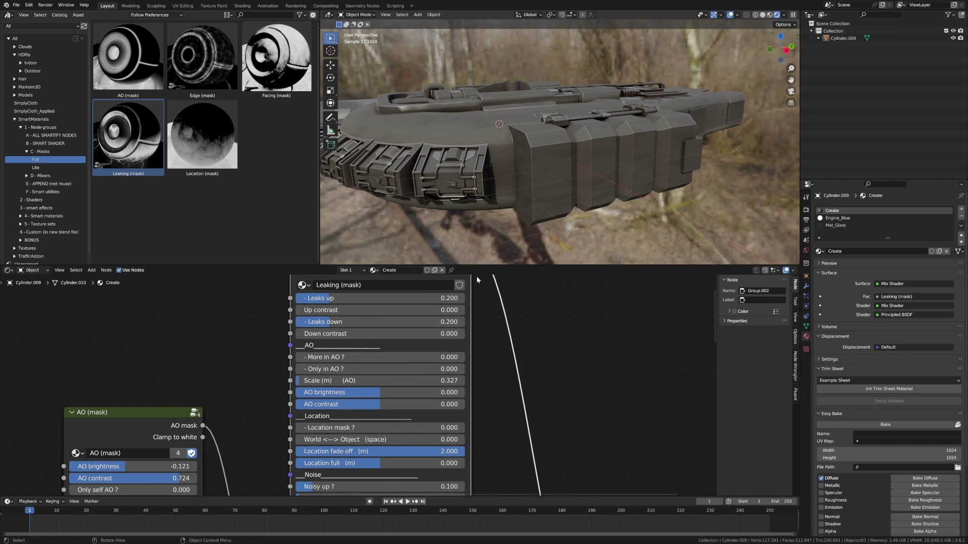
pyautogui.moveTo(436, 298); pyautogui.dragTo(296, 298)
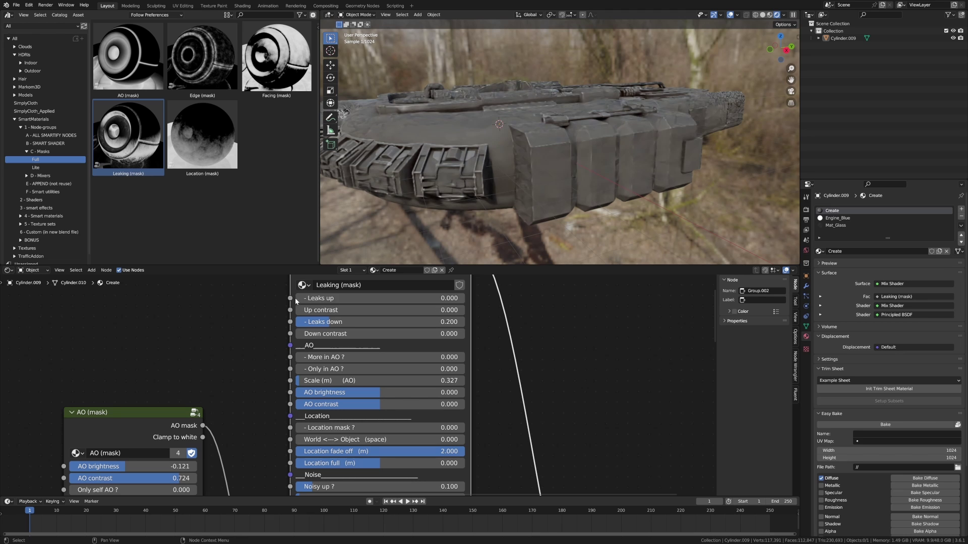
# Set the Leaking (mask) node's Leaks down to 0.623 while viewing the side blocks of the hull up close
pyautogui.moveTo(494, 217); pyautogui.dragTo(497, 207, button='middle')
pyautogui.scroll(2, 548, 143)
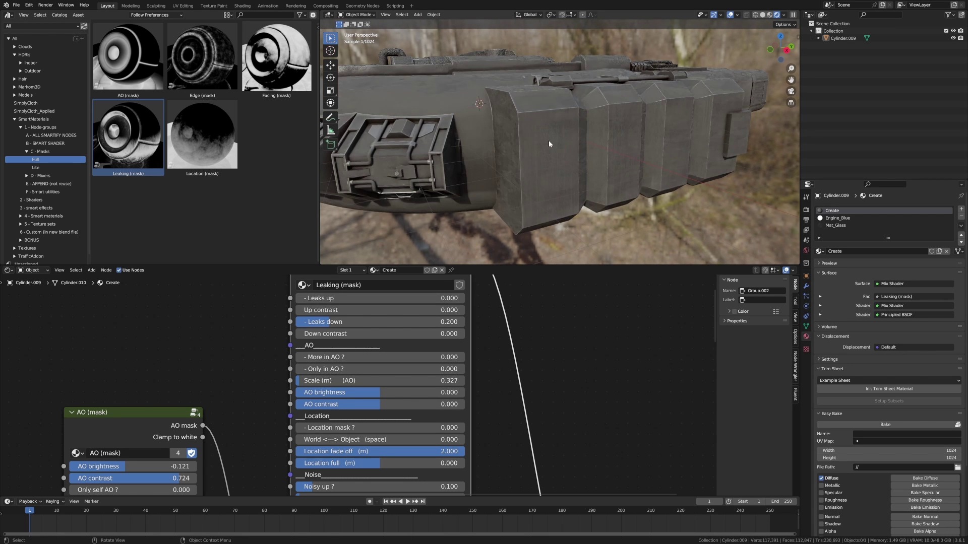
pyautogui.moveTo(377, 321); pyautogui.dragTo(400, 321)
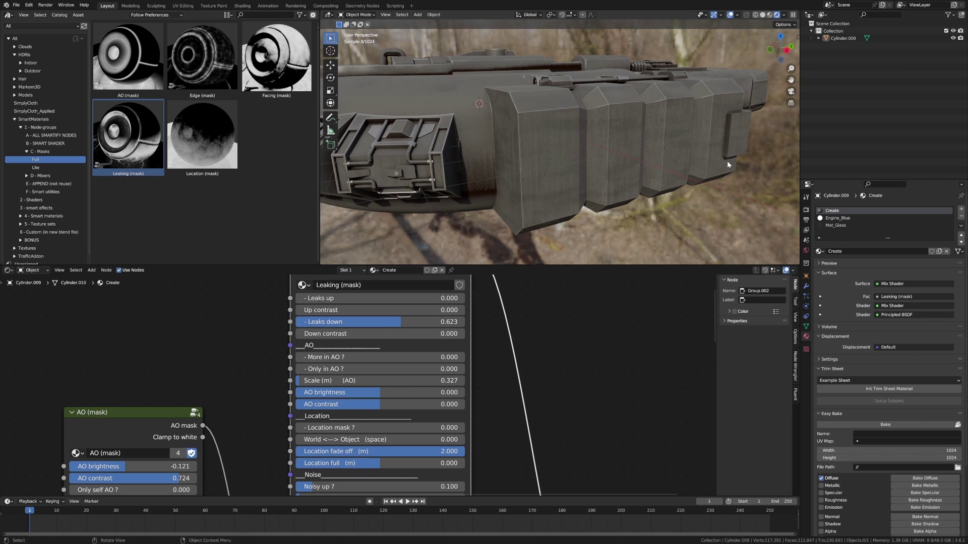
# Set the Base Color of the leaking layer's Principled BSDF to bright magenta FF00D1 and inspect the leak coverage on the hull
pyautogui.moveTo(529, 236); pyautogui.dragTo(553, 236, button='middle')
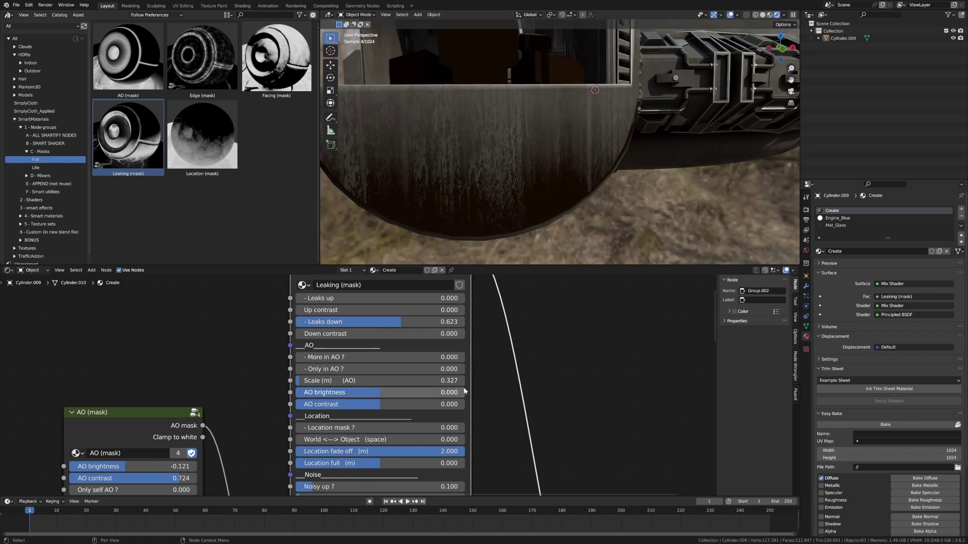
pyautogui.keyDown('shift'); pyautogui.scroll(-5, 464, 387); pyautogui.keyUp('shift')
pyautogui.scroll(-2, 515, 413)
pyautogui.moveTo(515, 413); pyautogui.dragTo(466, 325, button='middle')
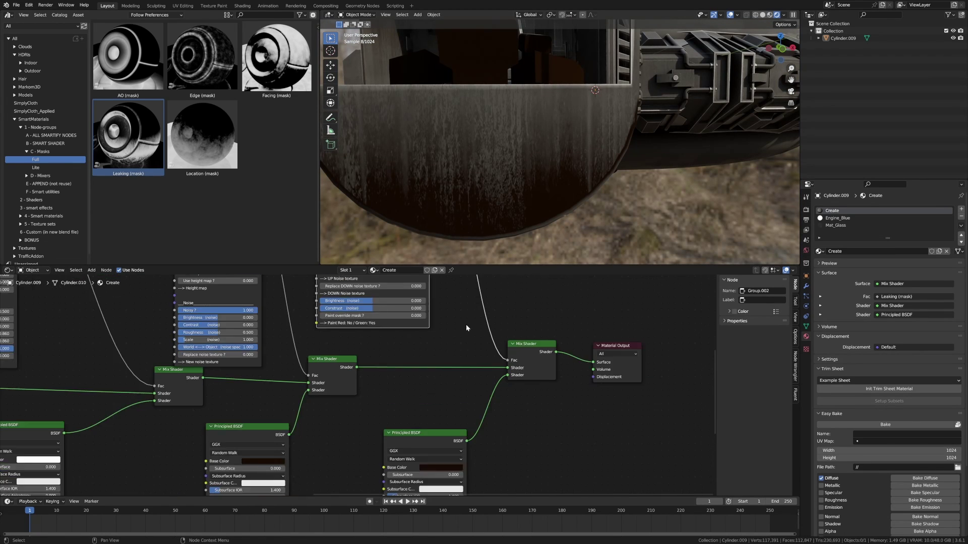
pyautogui.scroll(4, 445, 428)
pyautogui.click(425, 426)
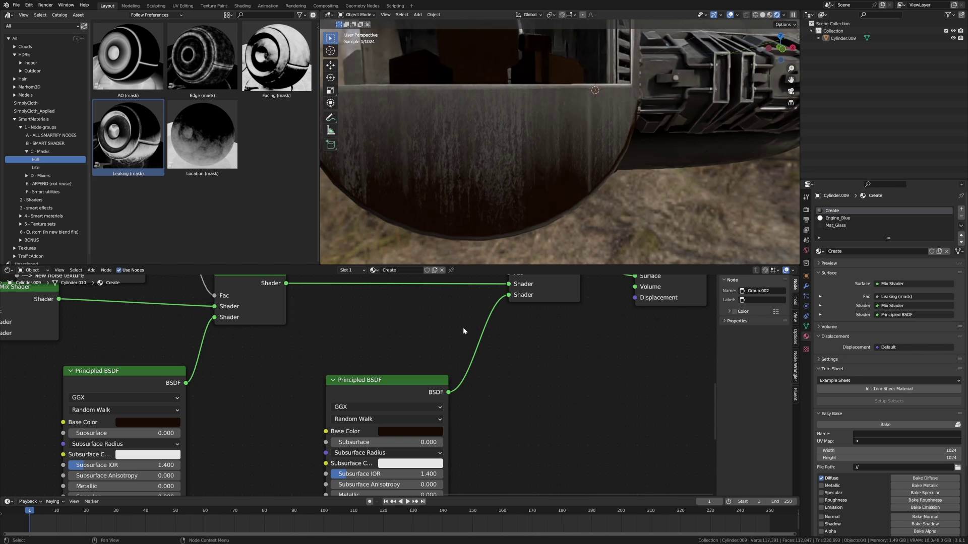
pyautogui.click(433, 432)
pyautogui.moveTo(463, 352); pyautogui.dragTo(463, 290)
pyautogui.moveTo(432, 349); pyautogui.dragTo(447, 350)
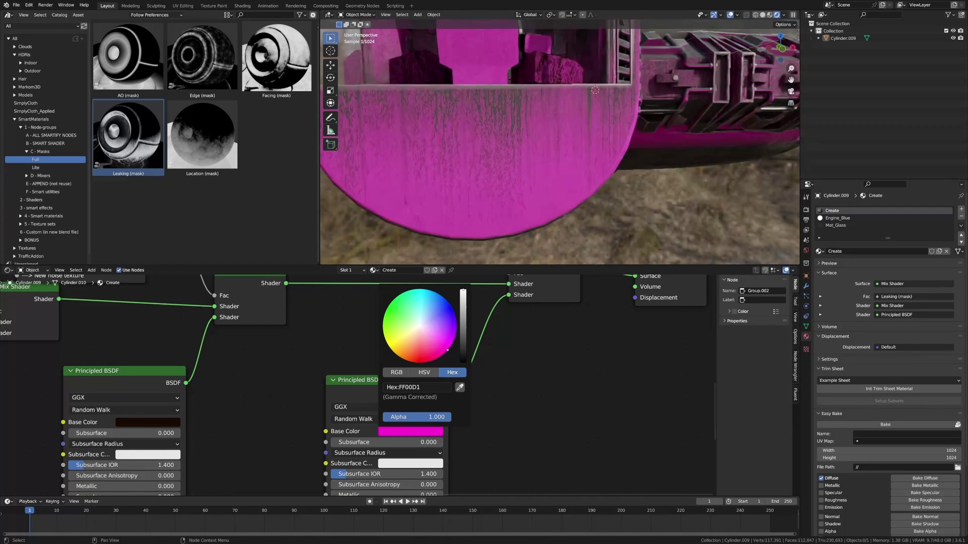
pyautogui.scroll(-11, 625, 213)
pyautogui.moveTo(619, 188); pyautogui.dragTo(627, 158, button='middle')
pyautogui.scroll(3, 628, 157)
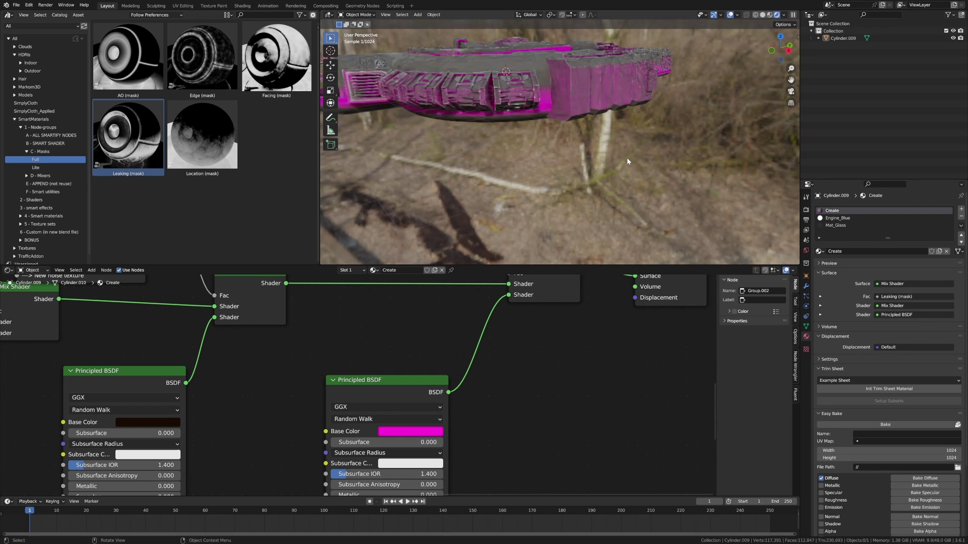
# Change the Base Color of the leaking layer's Principled BSDF to a near-black tone
pyautogui.click(427, 434)
pyautogui.click(429, 431)
pyautogui.moveTo(463, 357)
pyautogui.mouseDown()
pyautogui.moveTo(462, 315)
pyautogui.moveTo(463, 357)
pyautogui.mouseUp()
pyautogui.click(425, 434)
pyautogui.click(425, 433)
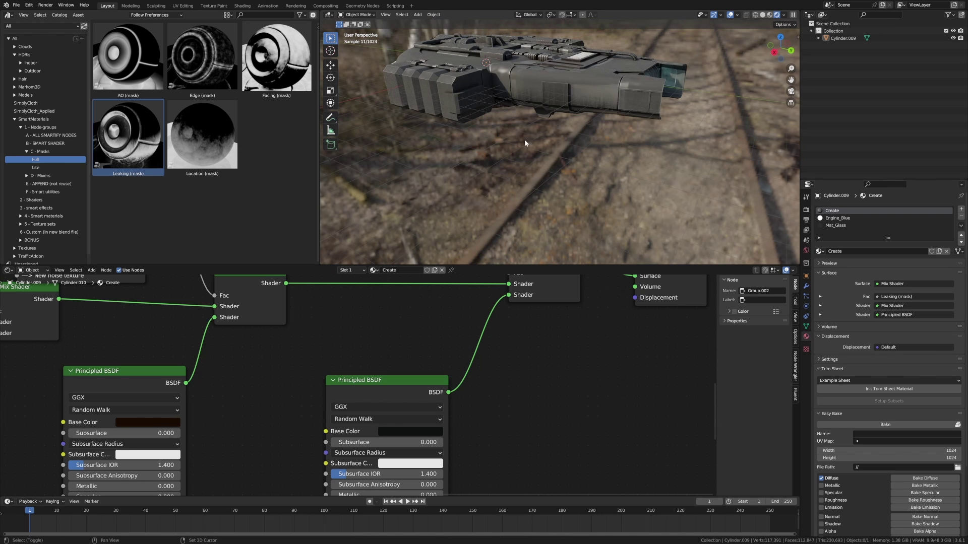
# Examine the dark leaking streaks on the ship's side blocks, hull panels and upper surface from several angles
pyautogui.moveTo(524, 139); pyautogui.dragTo(546, 179, button='middle')
pyautogui.scroll(4, 546, 179)
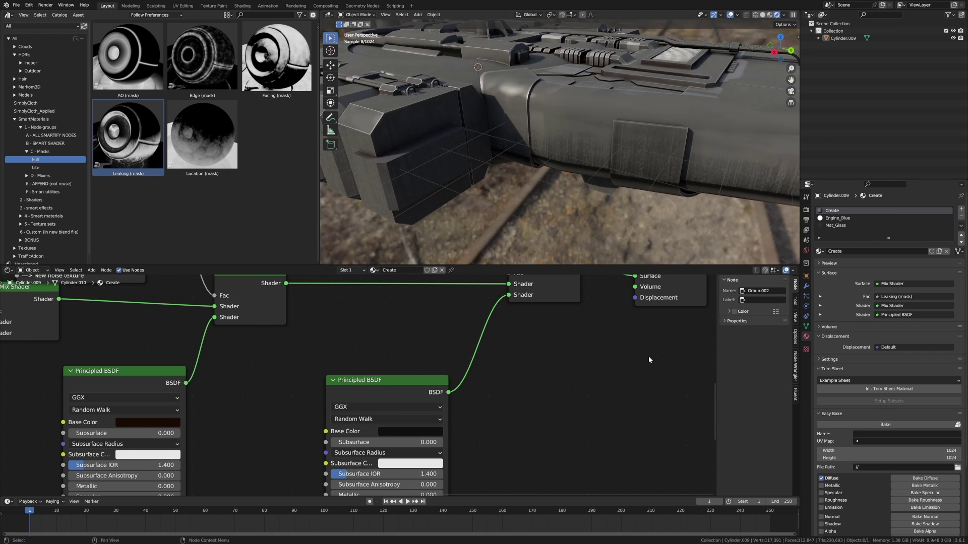
pyautogui.moveTo(525, 226); pyautogui.dragTo(587, 204, button='middle')
pyautogui.scroll(-3, 574, 228)
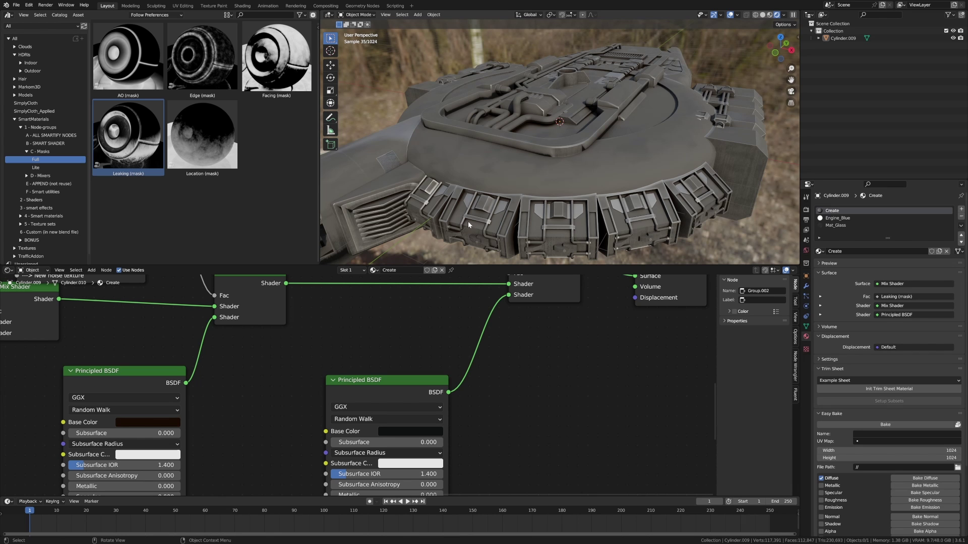
pyautogui.moveTo(458, 206); pyautogui.dragTo(619, 143, button='middle')
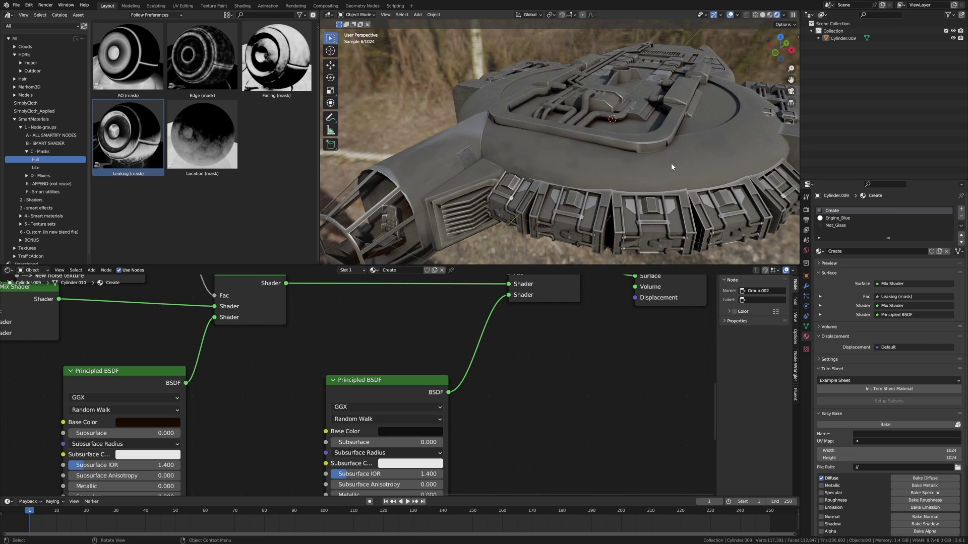
pyautogui.moveTo(671, 162); pyautogui.dragTo(630, 164, button='middle')
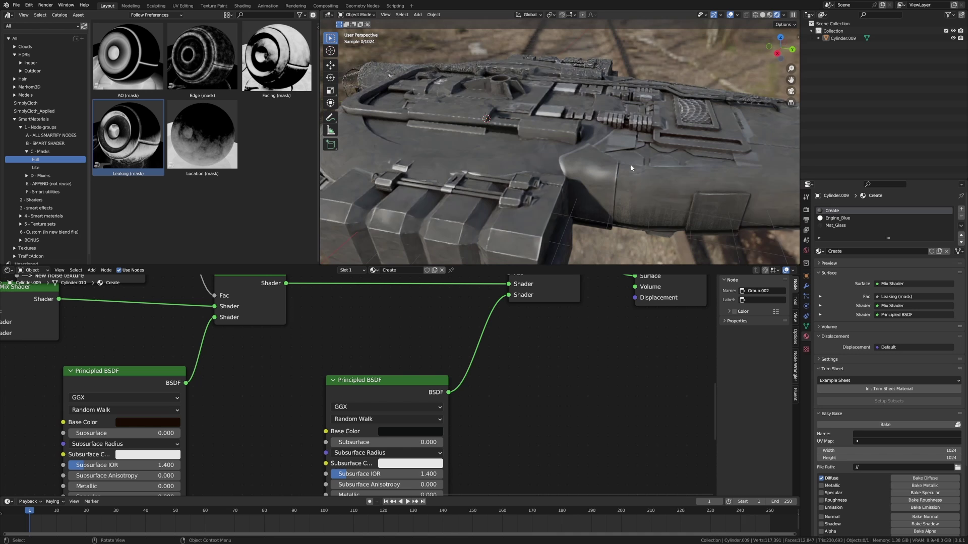